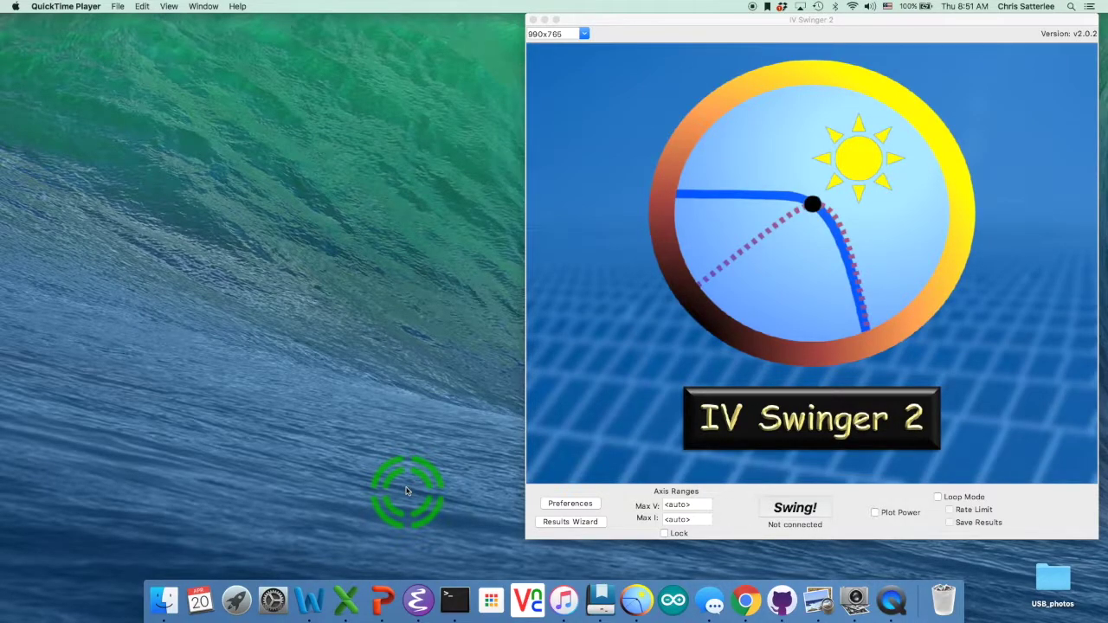
# Display the 04/19/17 16:16:05 run's IV curve plot from the saved results.
pyautogui.click(547, 524)
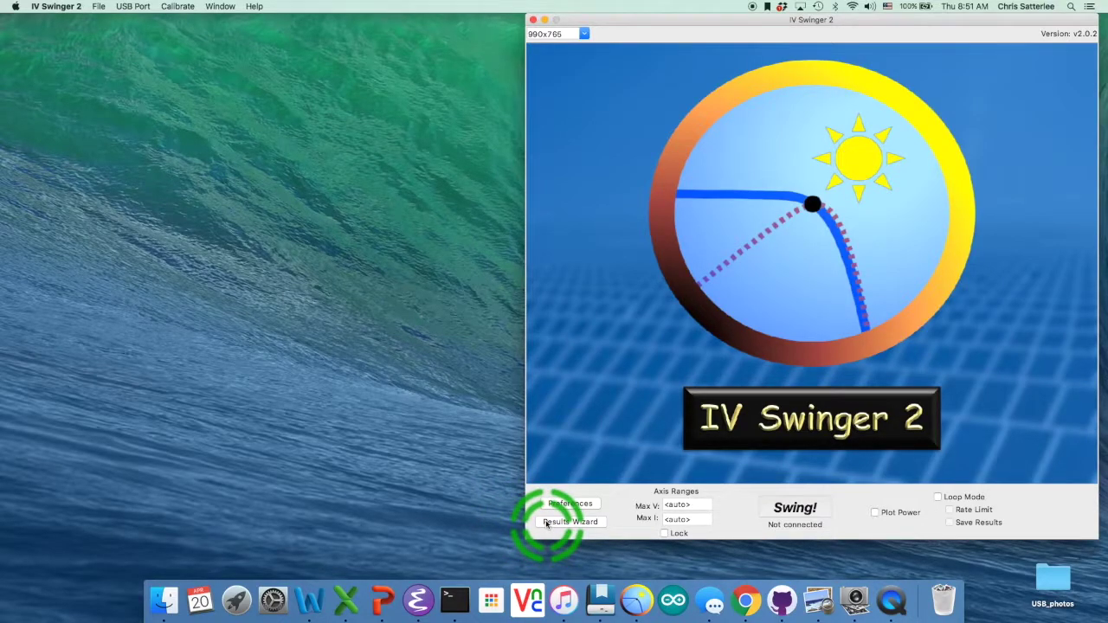
pyautogui.click(547, 524)
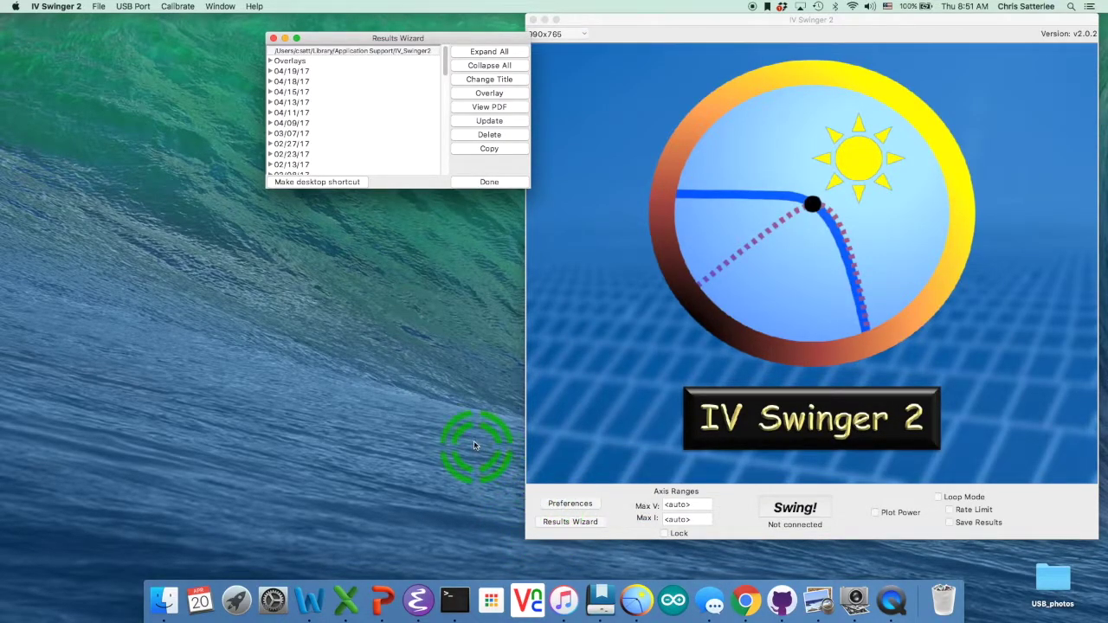
pyautogui.click(276, 75)
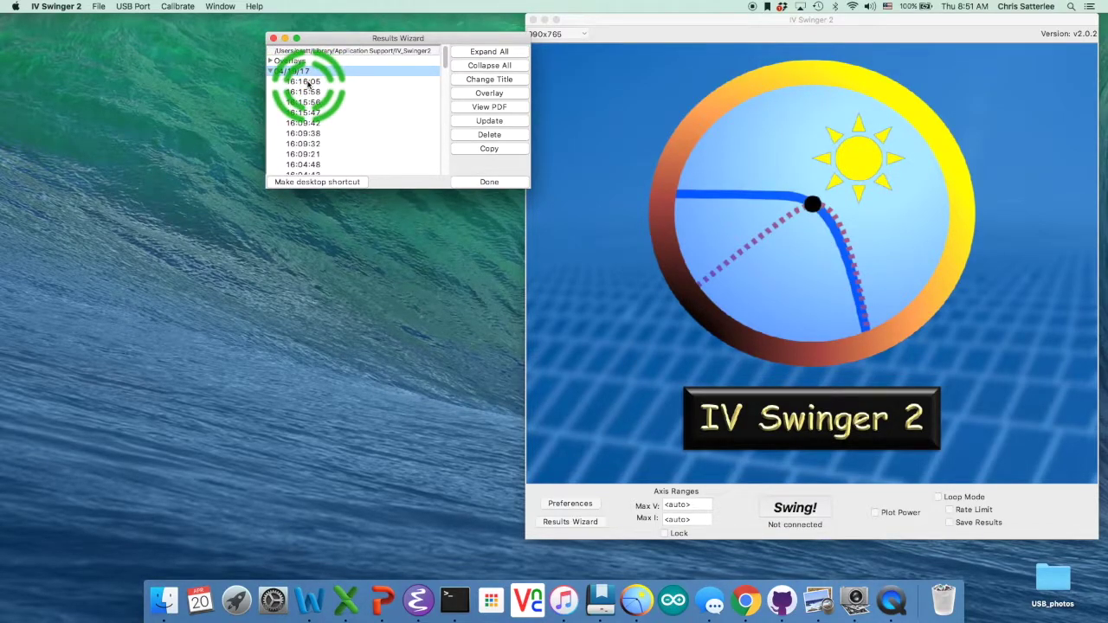
pyautogui.click(304, 81)
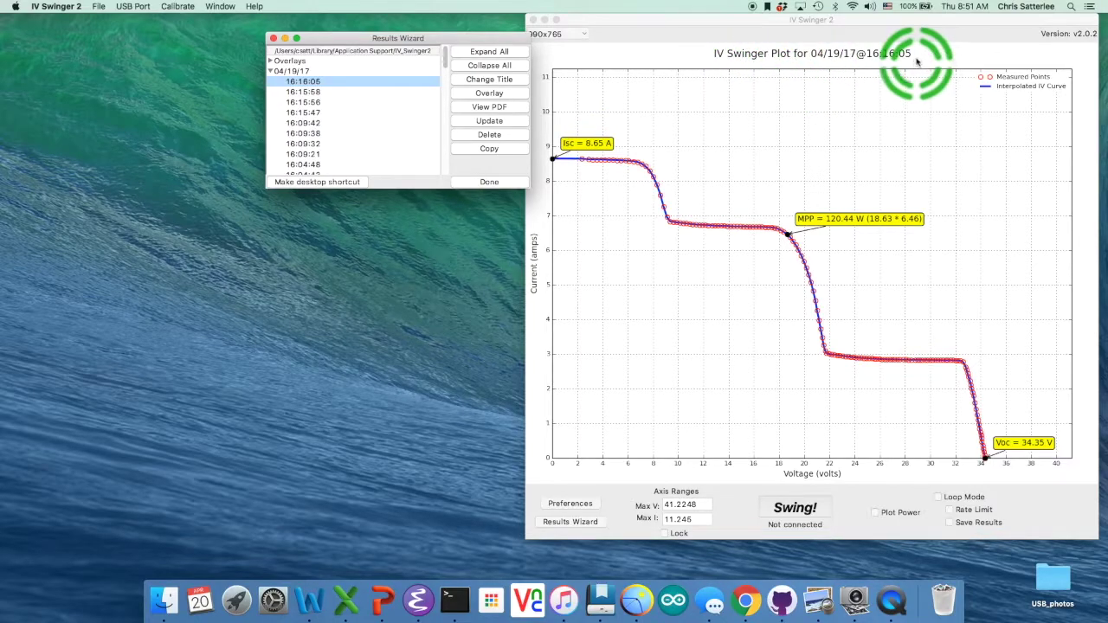
pyautogui.click(481, 80)
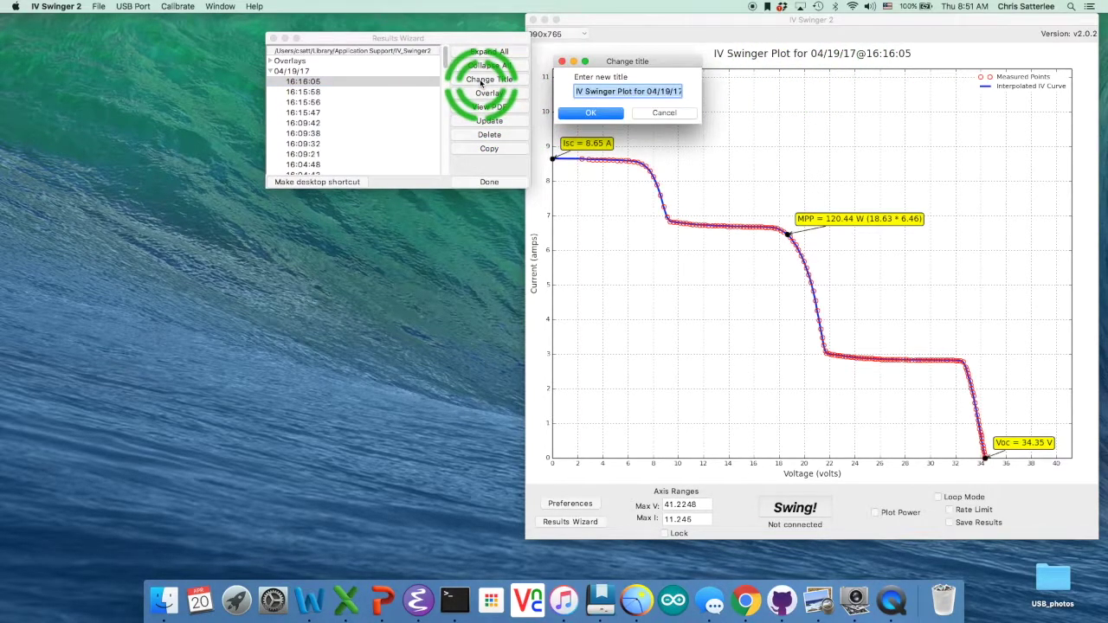
# Change the 16:16:05 plot's title to '2/3 shade case'.
pyautogui.write('2/3 shade case')
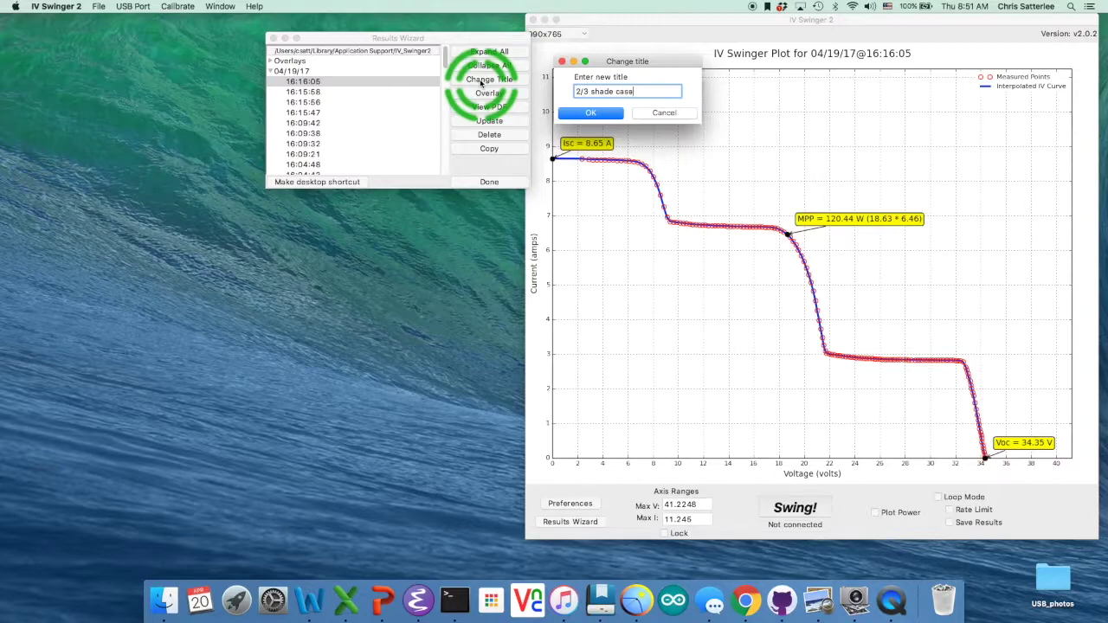
pyautogui.press('Return')
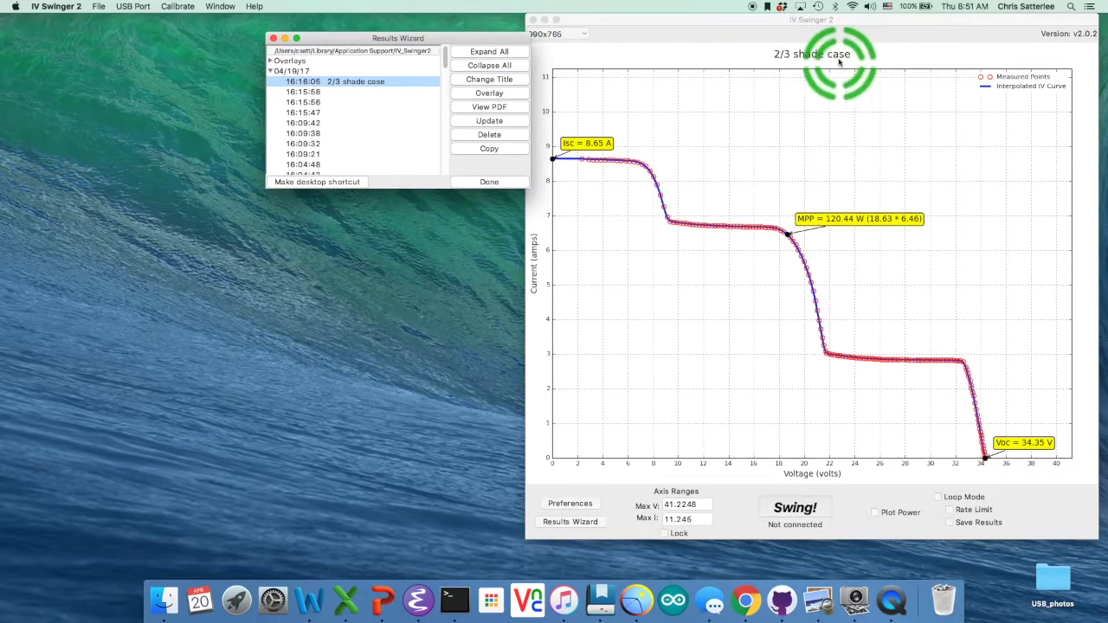
pyautogui.moveTo(349, 107)
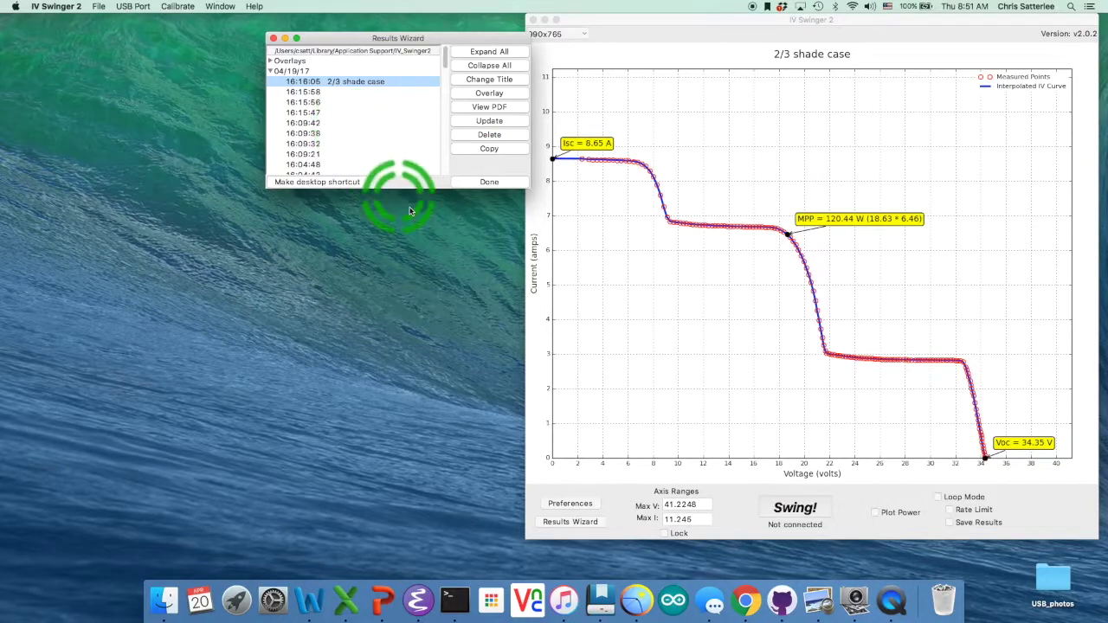
pyautogui.click(572, 505)
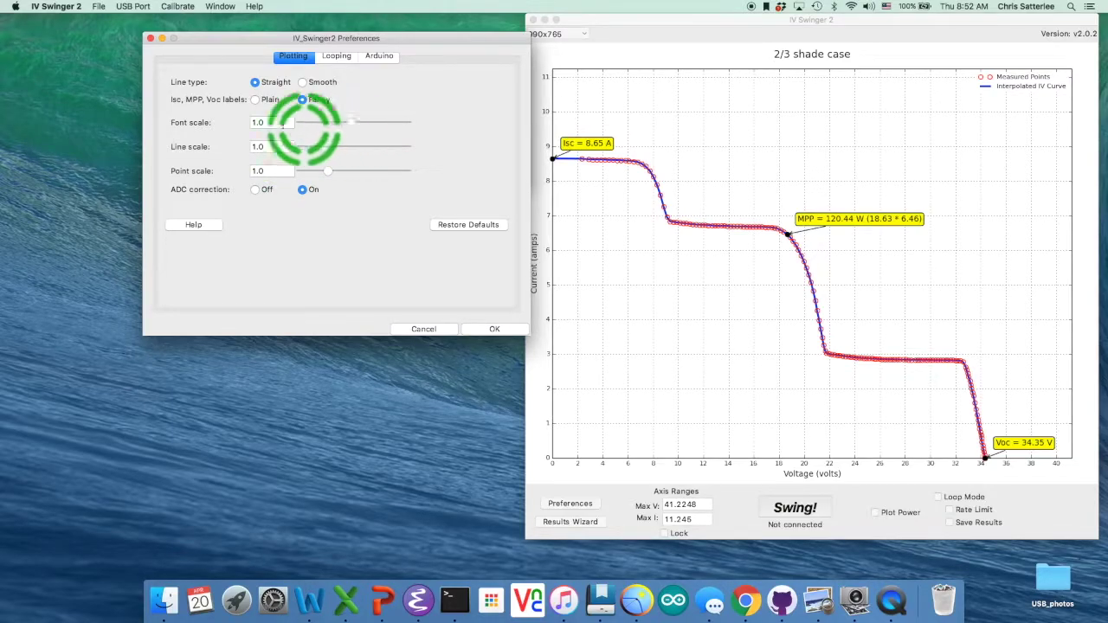
# Try a larger font, line scale 2.8 and point scale 2.5 then 0, then restore 1.0 defaults.
pyautogui.moveTo(350, 122); pyautogui.dragTo(365, 128)
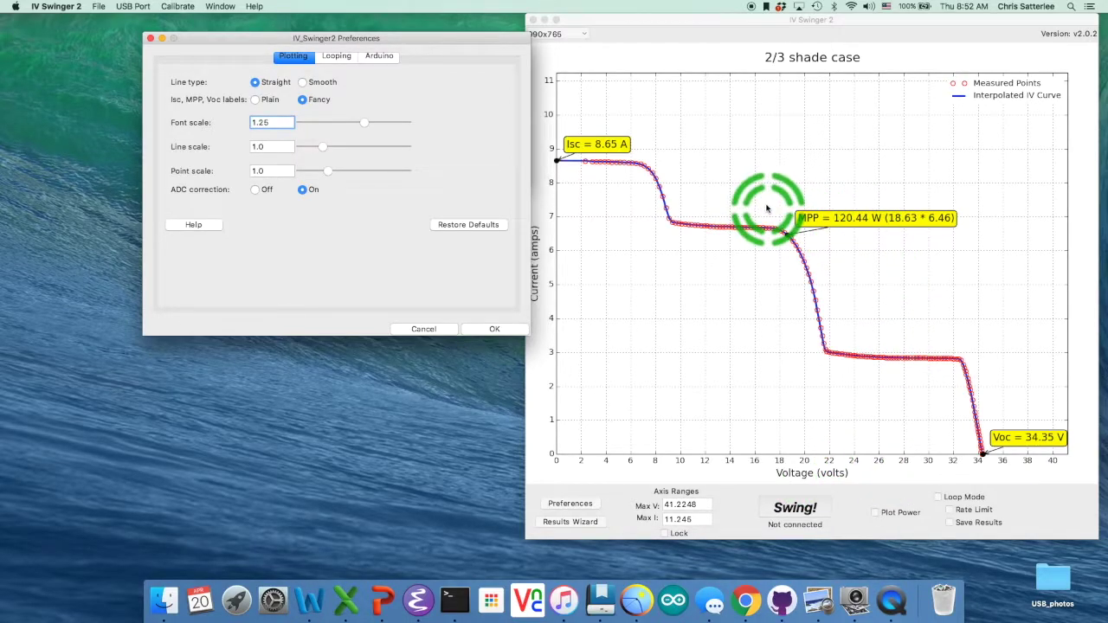
pyautogui.moveTo(324, 146); pyautogui.dragTo(360, 153)
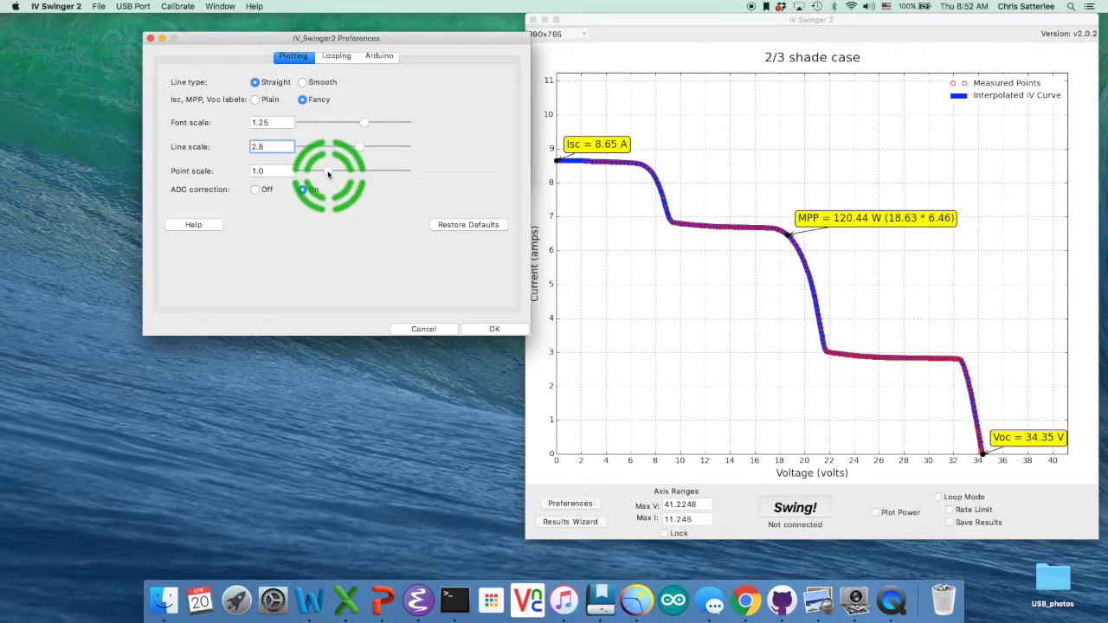
pyautogui.moveTo(327, 173); pyautogui.dragTo(367, 177)
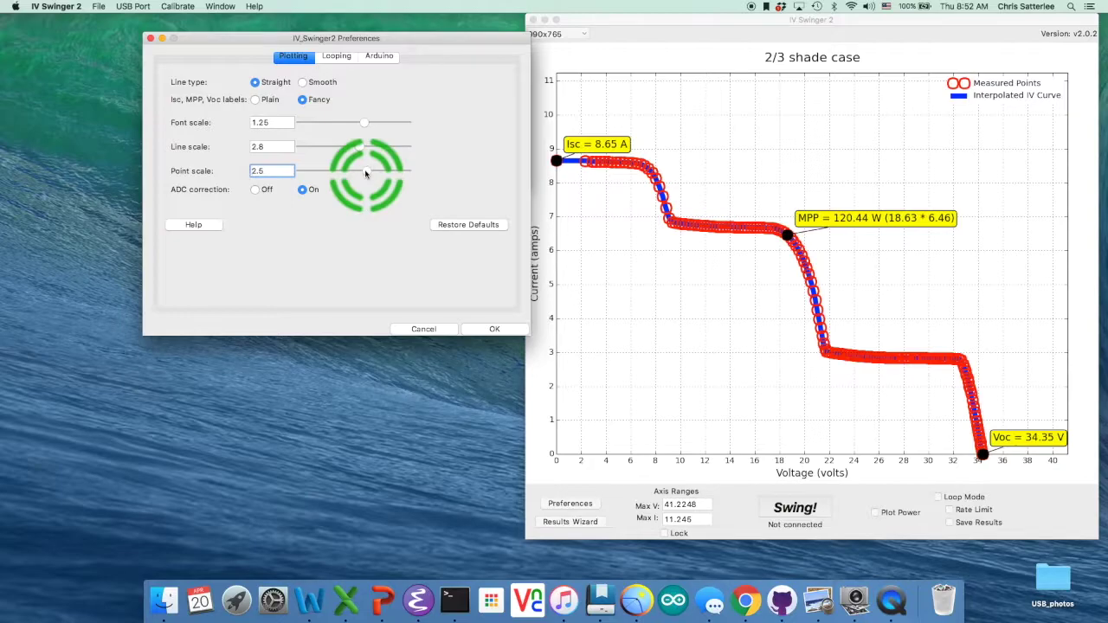
pyautogui.moveTo(365, 174); pyautogui.dragTo(296, 171)
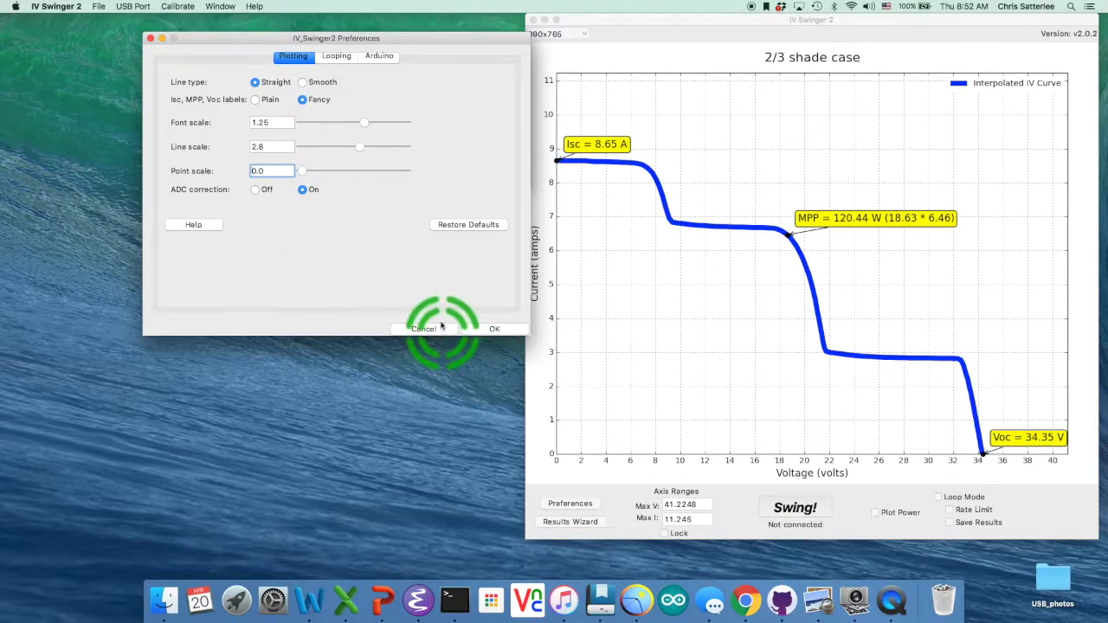
pyautogui.click(445, 227)
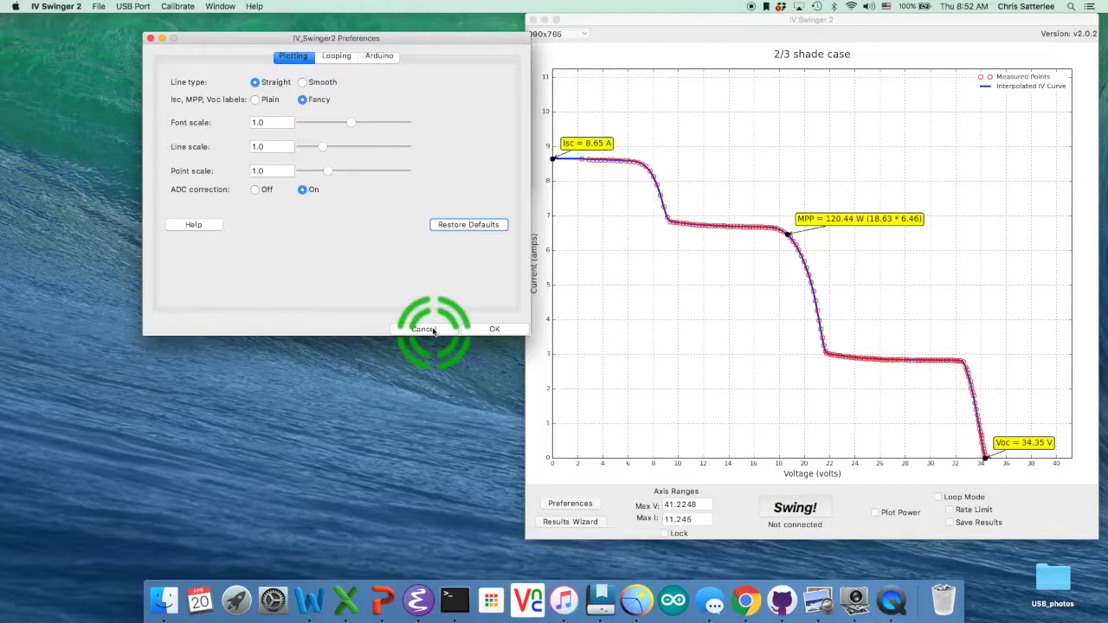
pyautogui.click(433, 330)
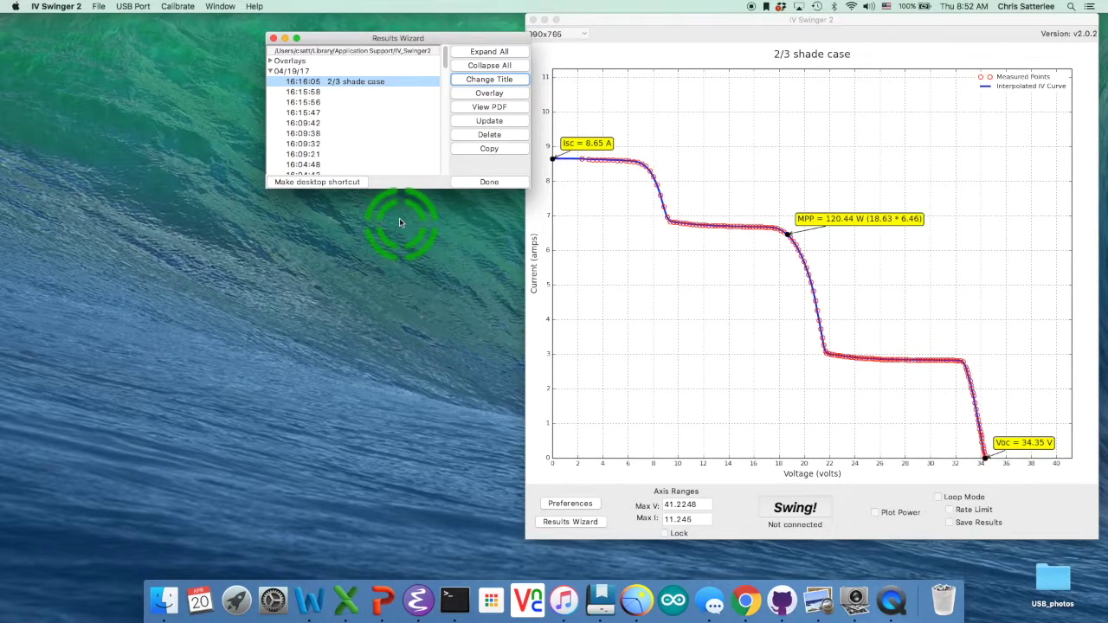
# Select the runs from 16:16:05 down to 16:15:56 and turn on Plot Power.
pyautogui.moveTo(307, 103)
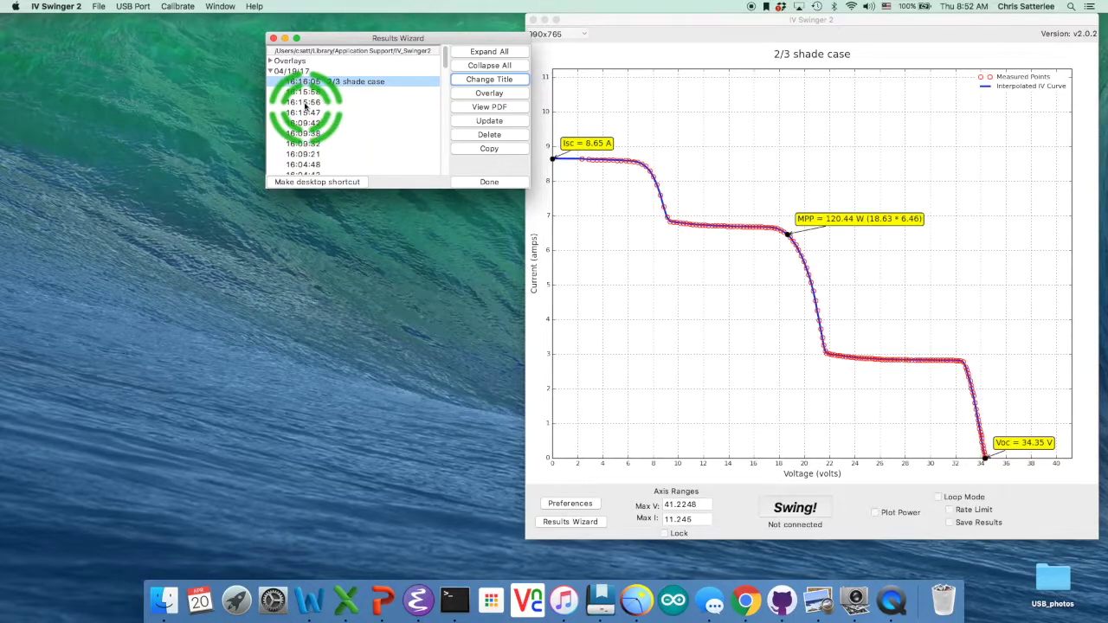
pyautogui.keyDown('shift'); pyautogui.click(305, 102); pyautogui.keyUp('shift')
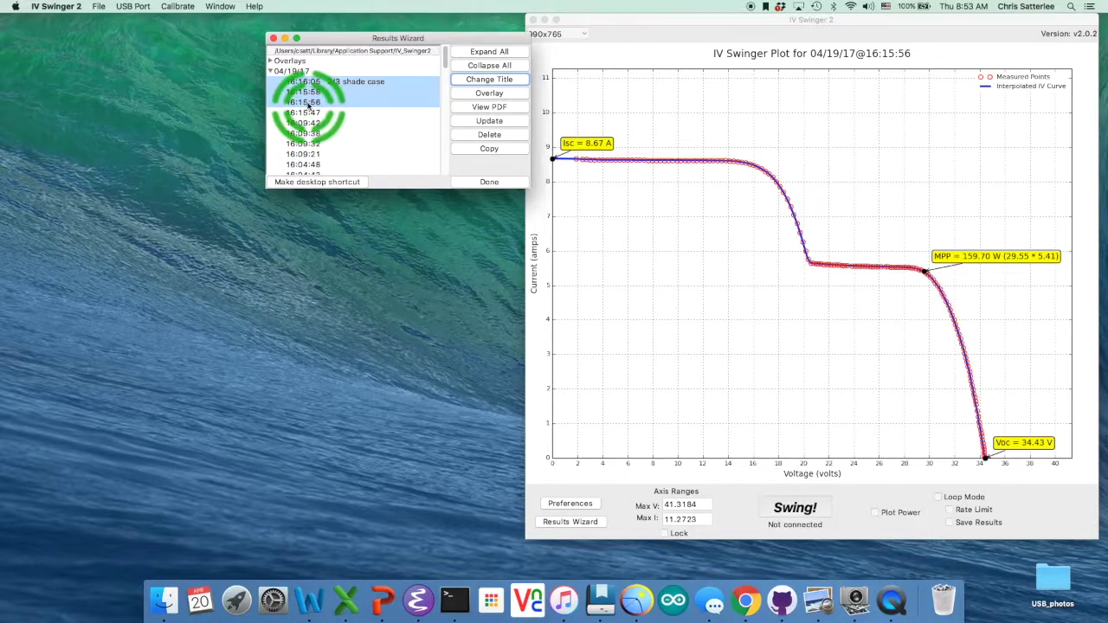
pyautogui.click(875, 512)
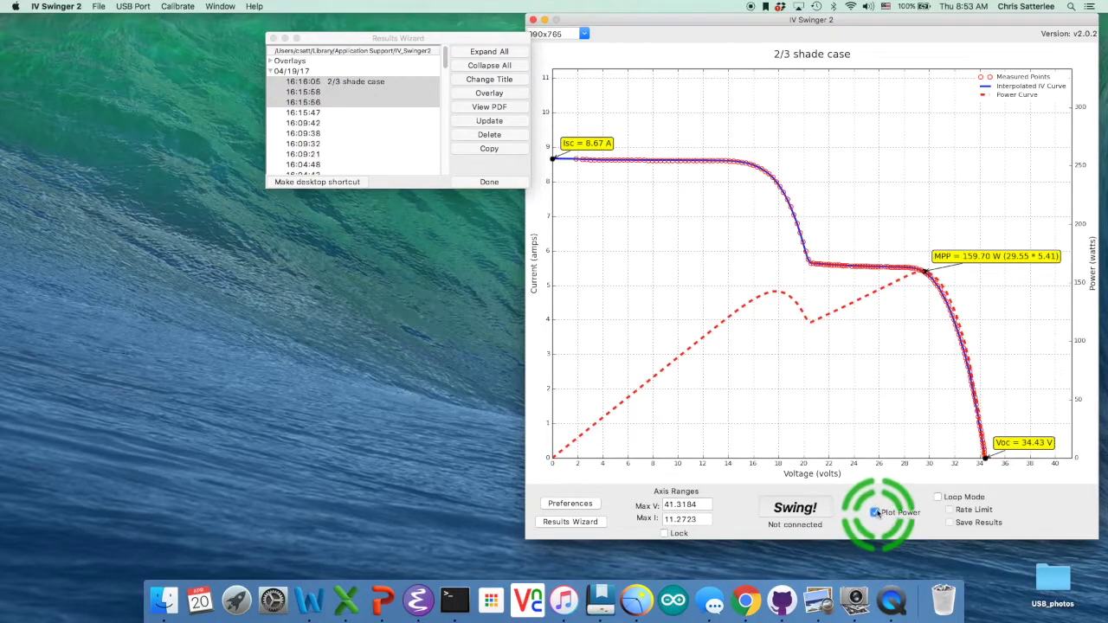
# Apply the power curve to the selected runs and show the 2/3 shade case plot (MPP 120.44 W).
pyautogui.click(480, 123)
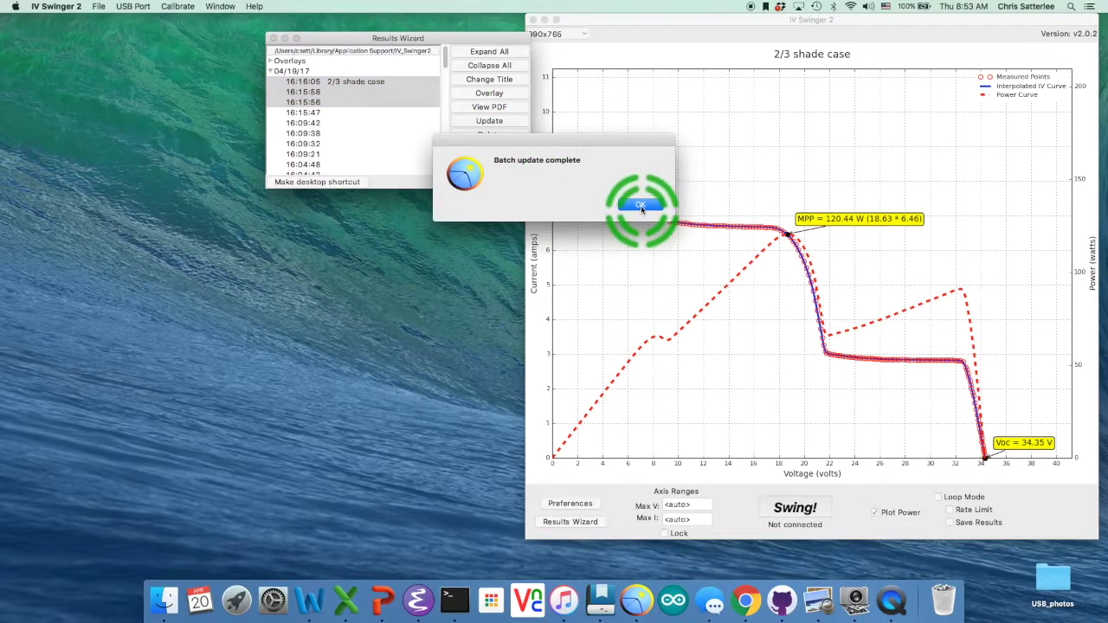
pyautogui.click(640, 205)
pyautogui.click(298, 82)
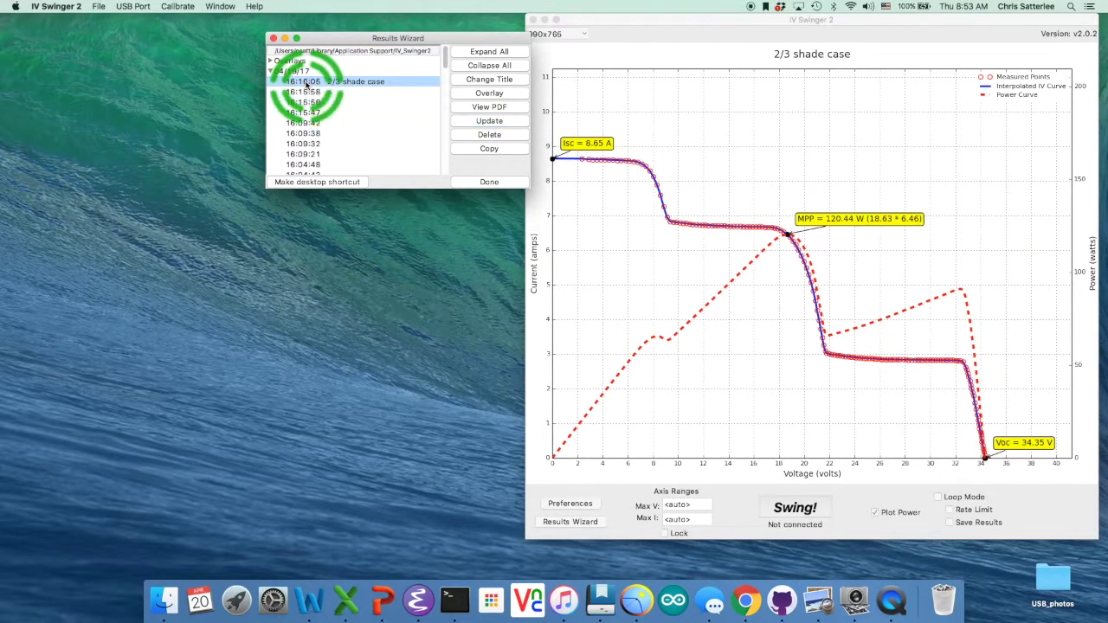
pyautogui.press('Down')
pyautogui.press('Down')
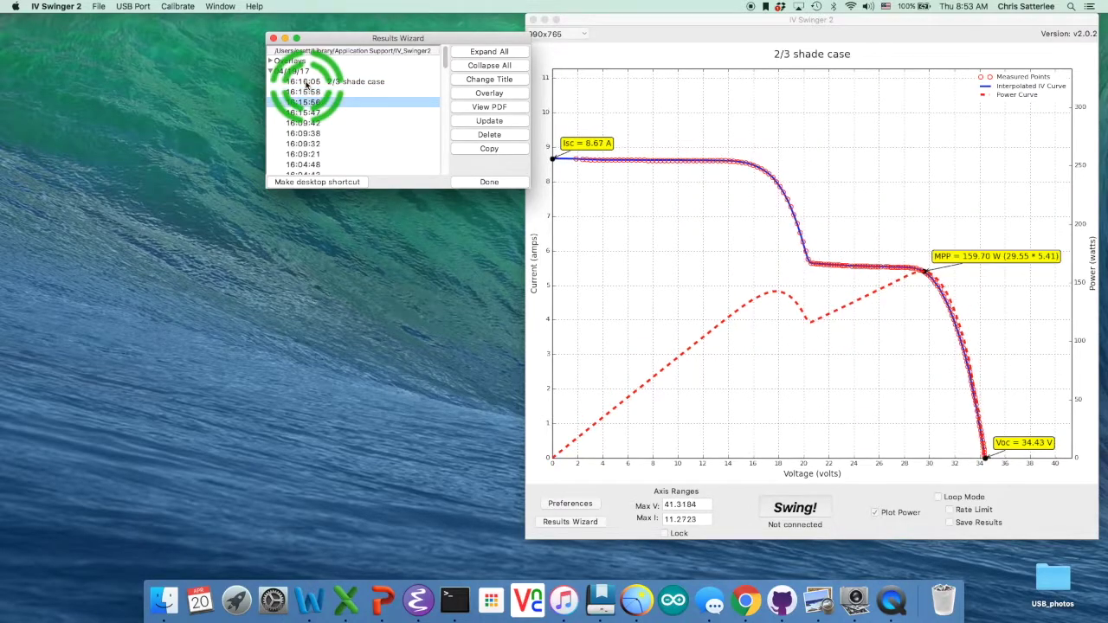
pyautogui.press('Down')
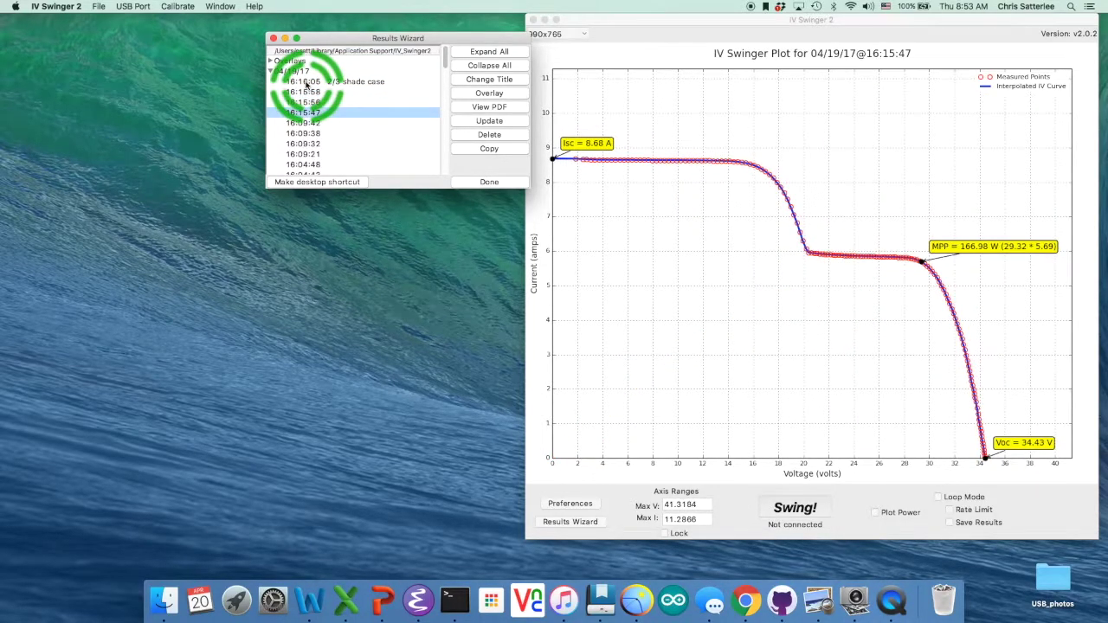
pyautogui.press('Up')
pyautogui.press('Up')
pyautogui.press('Up')
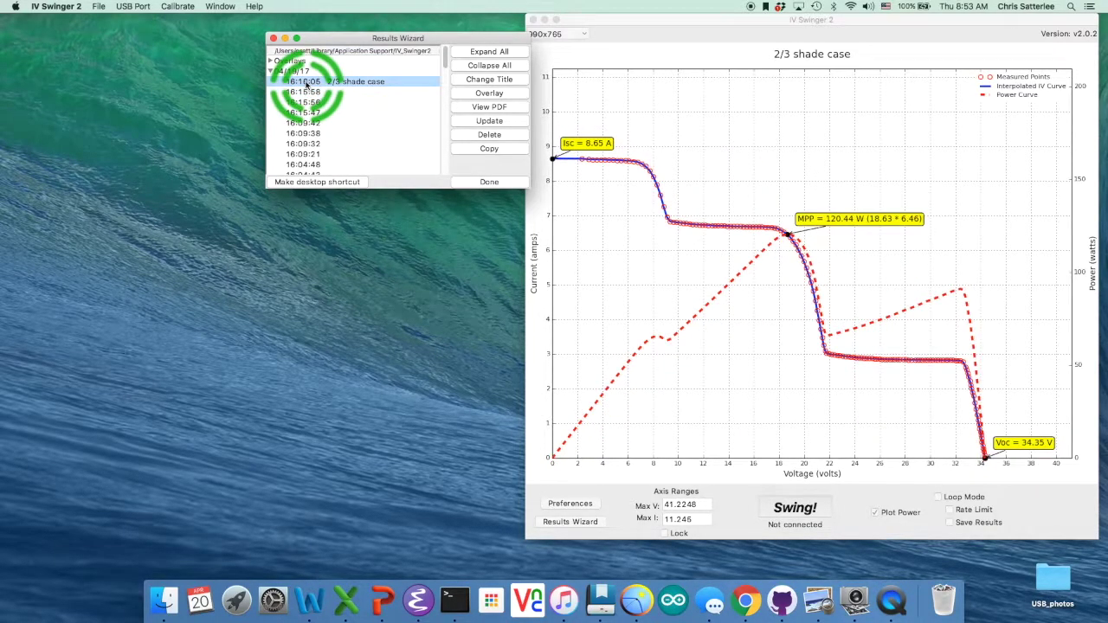
pyautogui.click(404, 286)
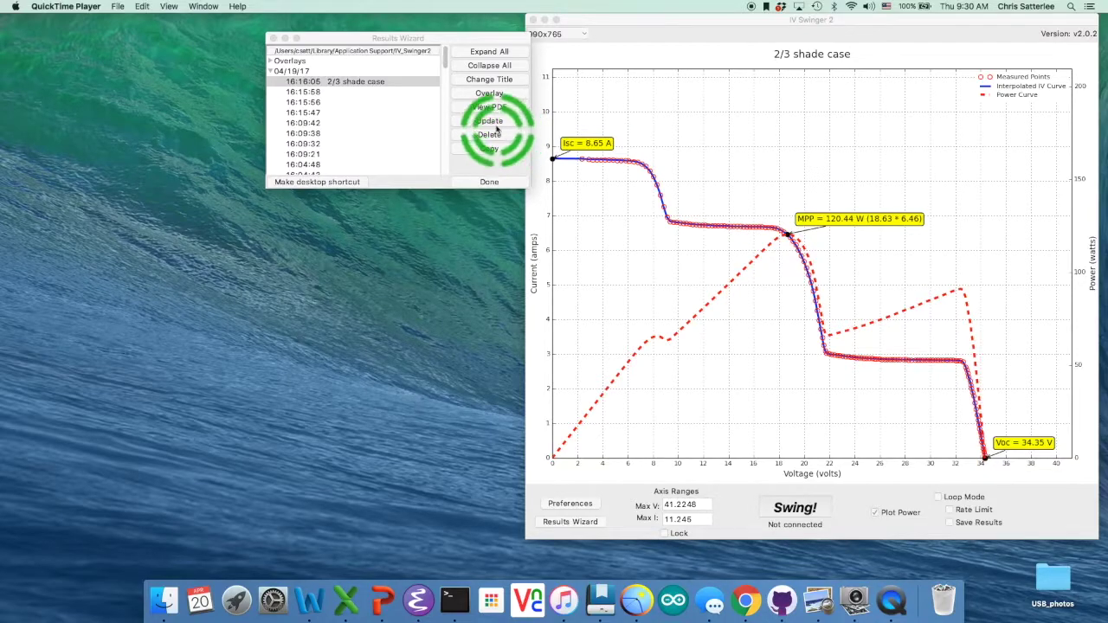
pyautogui.click(445, 55)
# Select the 15:58:27, 16:04:48 and 16:09:38 runs and overlay them on one plot.
pyautogui.moveTo(445, 56)
pyautogui.mouseDown()
pyautogui.moveTo(443, 113)
pyautogui.moveTo(445, 71)
pyautogui.mouseUp()
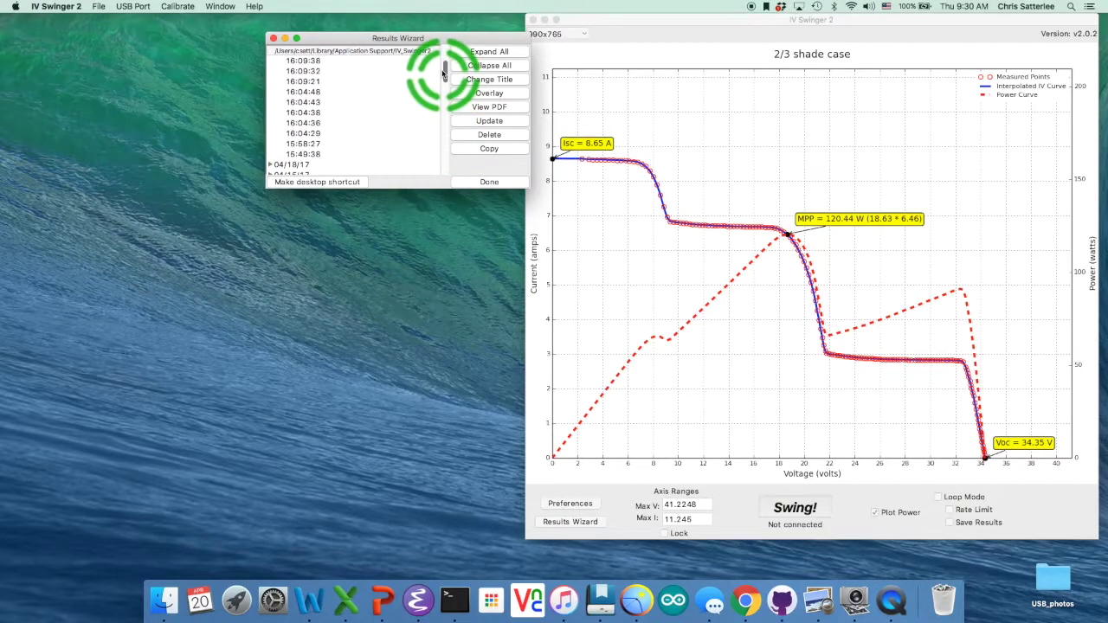
pyautogui.click(303, 144)
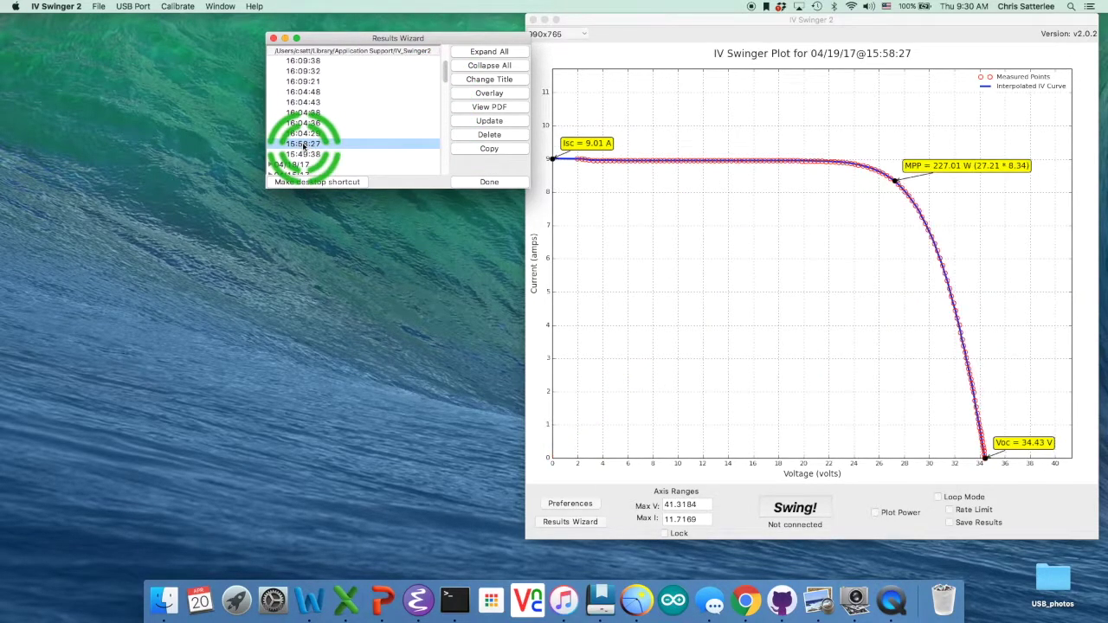
pyautogui.click(312, 126)
pyautogui.click(310, 114)
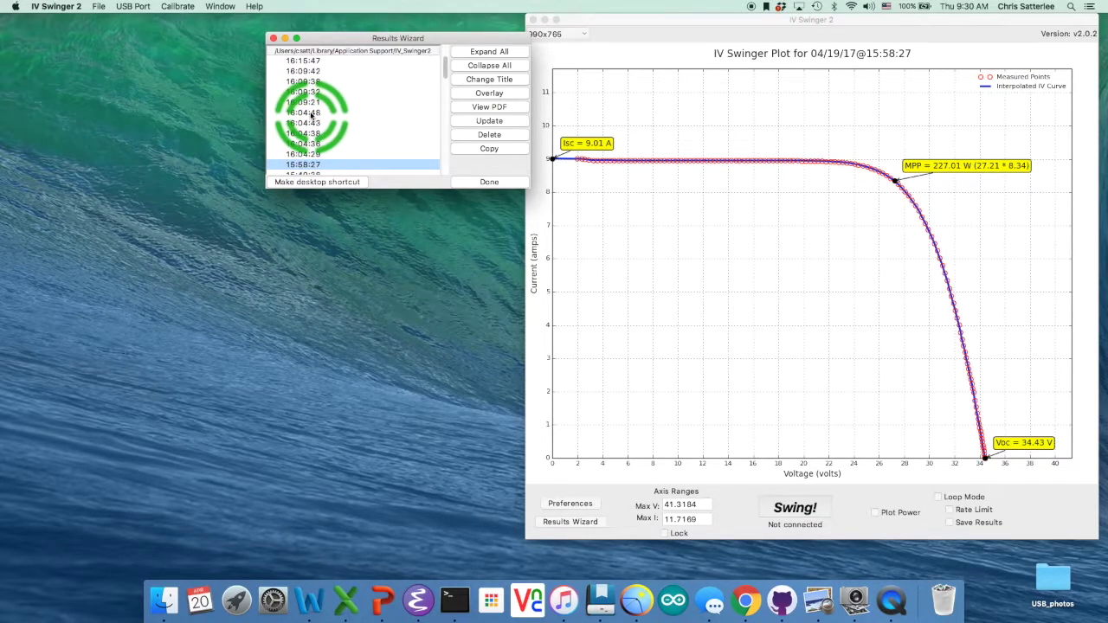
pyautogui.keyDown('super'); pyautogui.click(310, 81); pyautogui.keyUp('super')
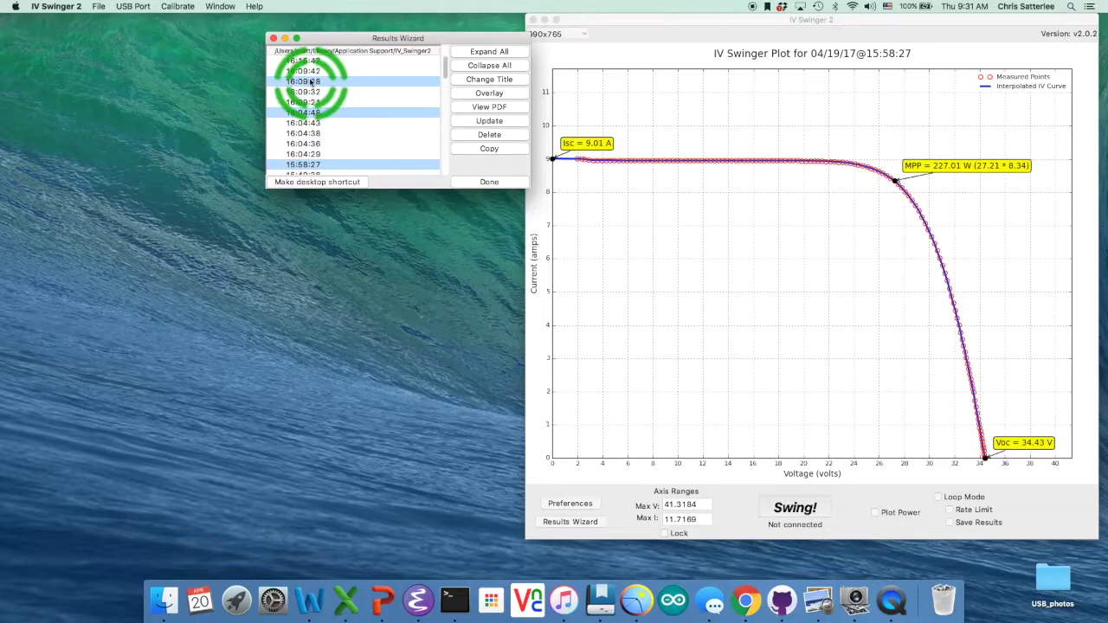
pyautogui.moveTo(310, 81); pyautogui.dragTo(374, 80)
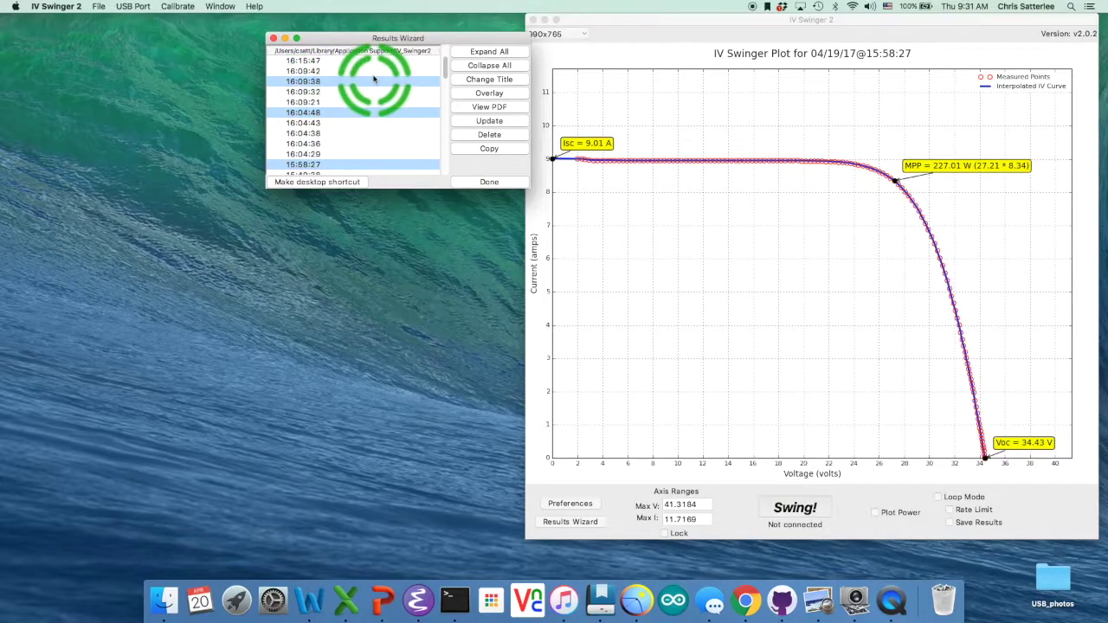
pyautogui.click(472, 93)
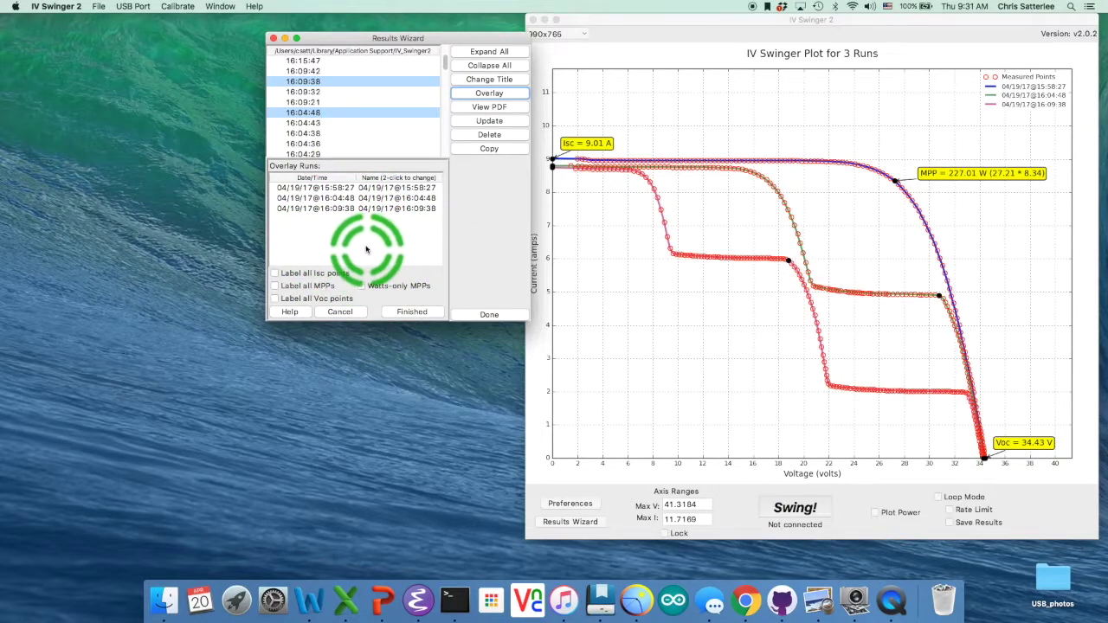
pyautogui.moveTo(398, 244)
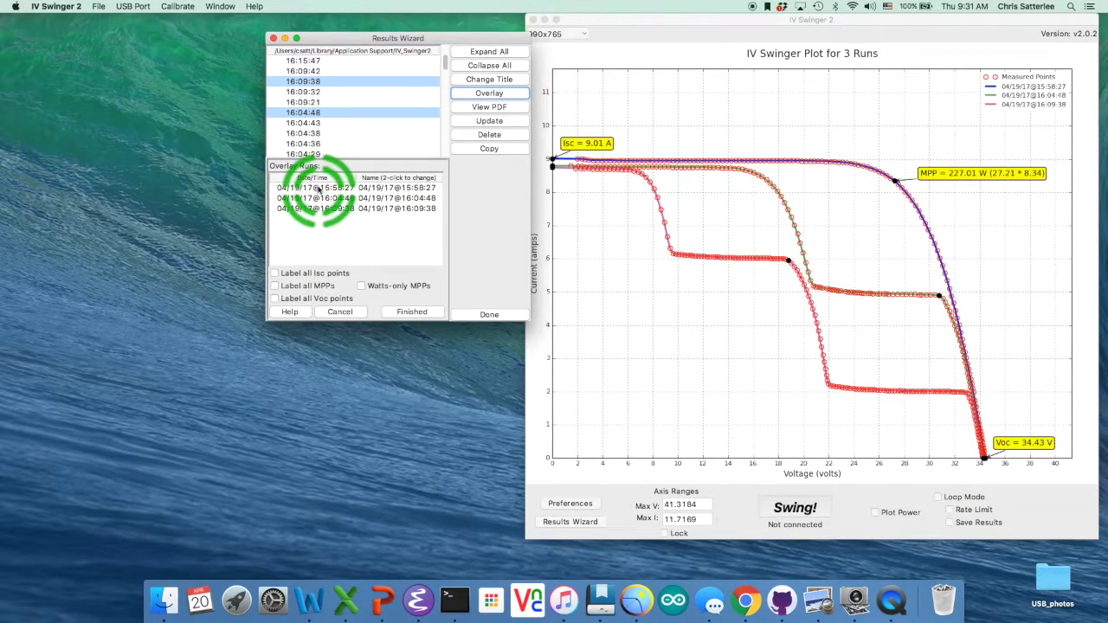
# Name the 15:58:27, 16:04:48 and 16:09:38 curves No shade, 1/3 shade and 2/3 shade.
pyautogui.click(404, 191)
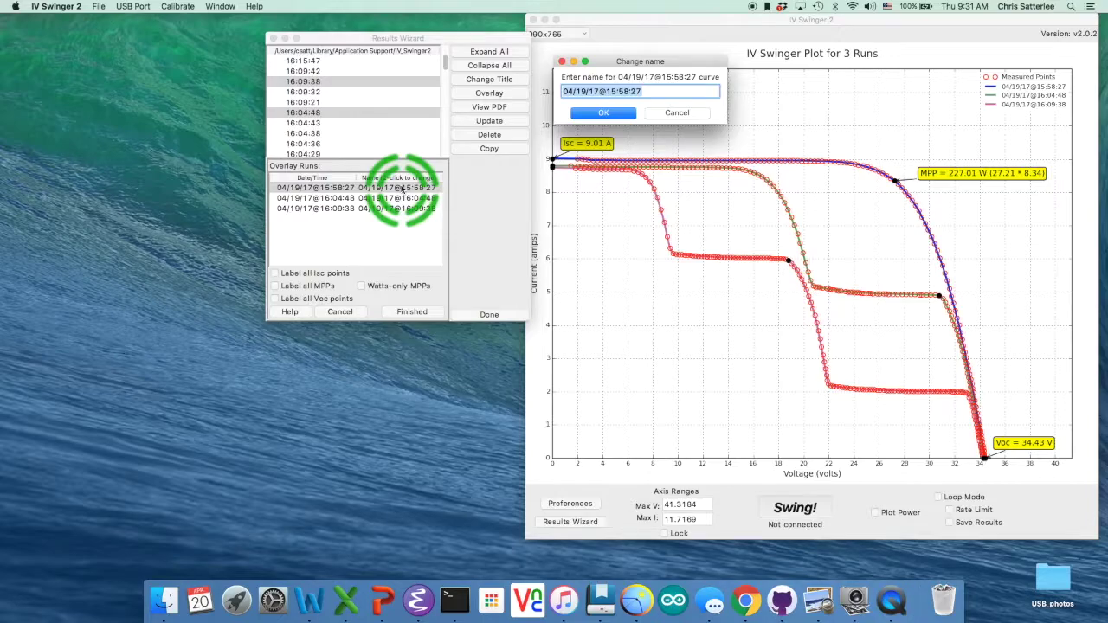
pyautogui.write('No shade')
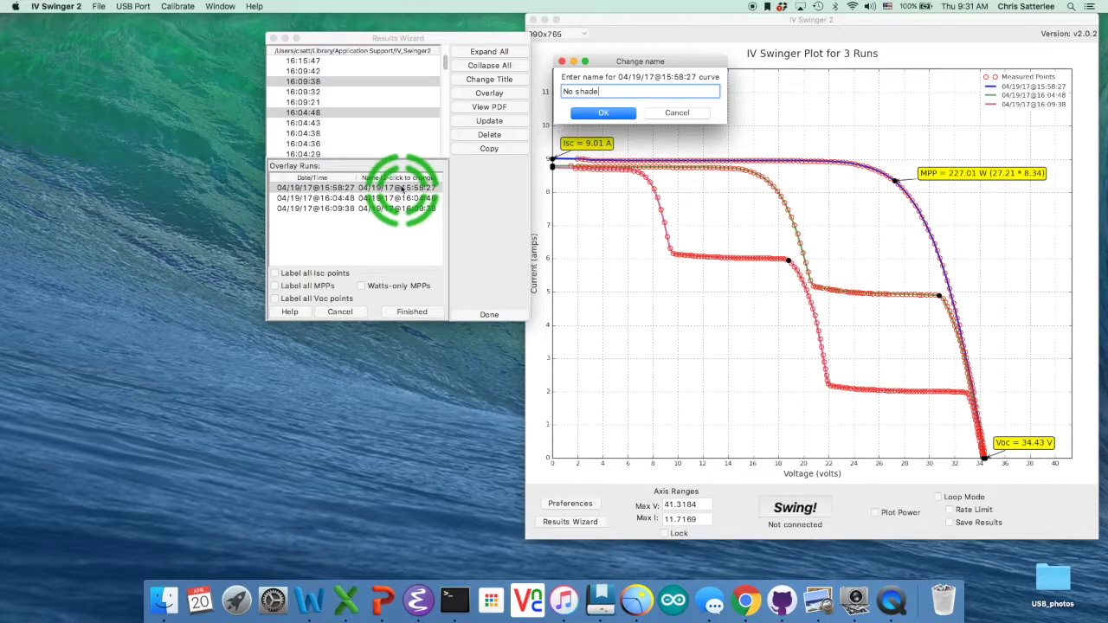
pyautogui.press('Return')
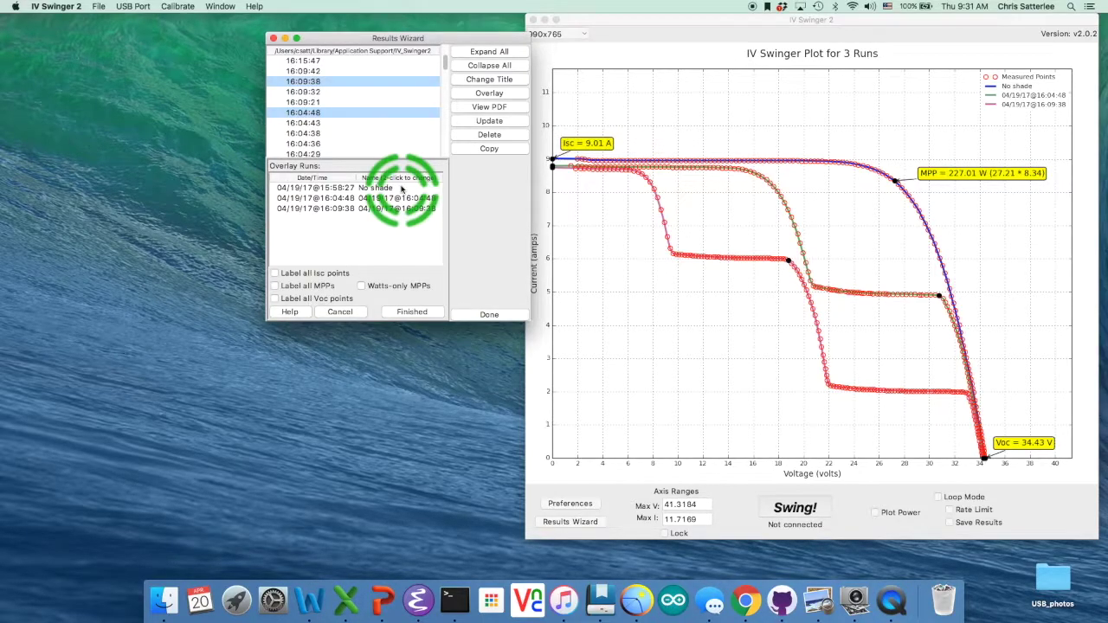
pyautogui.doubleClick(372, 199)
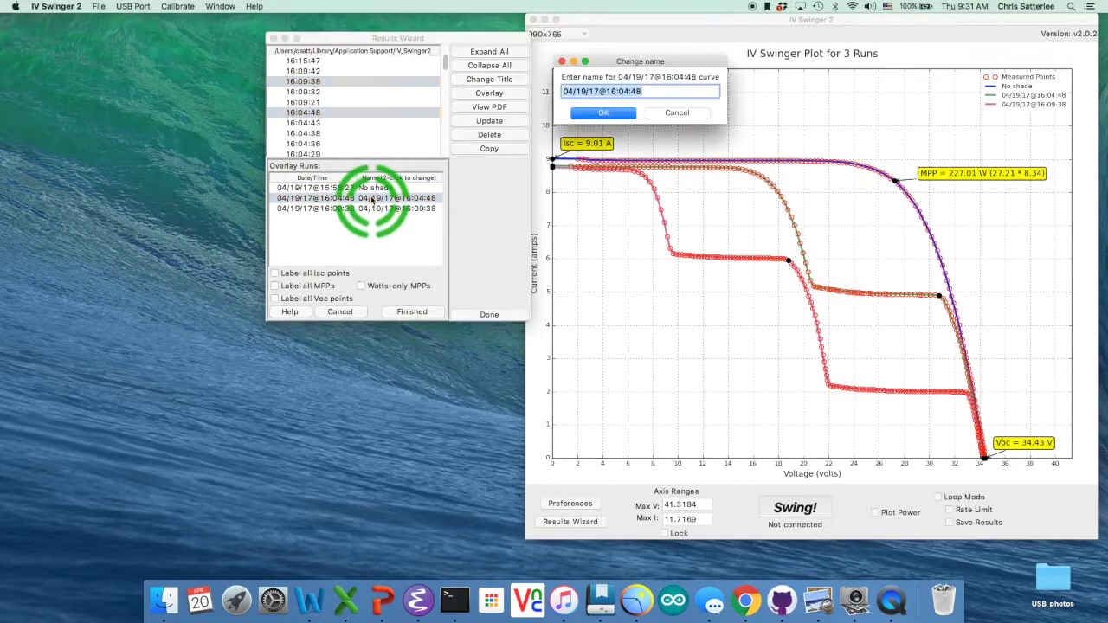
pyautogui.write('1/3')
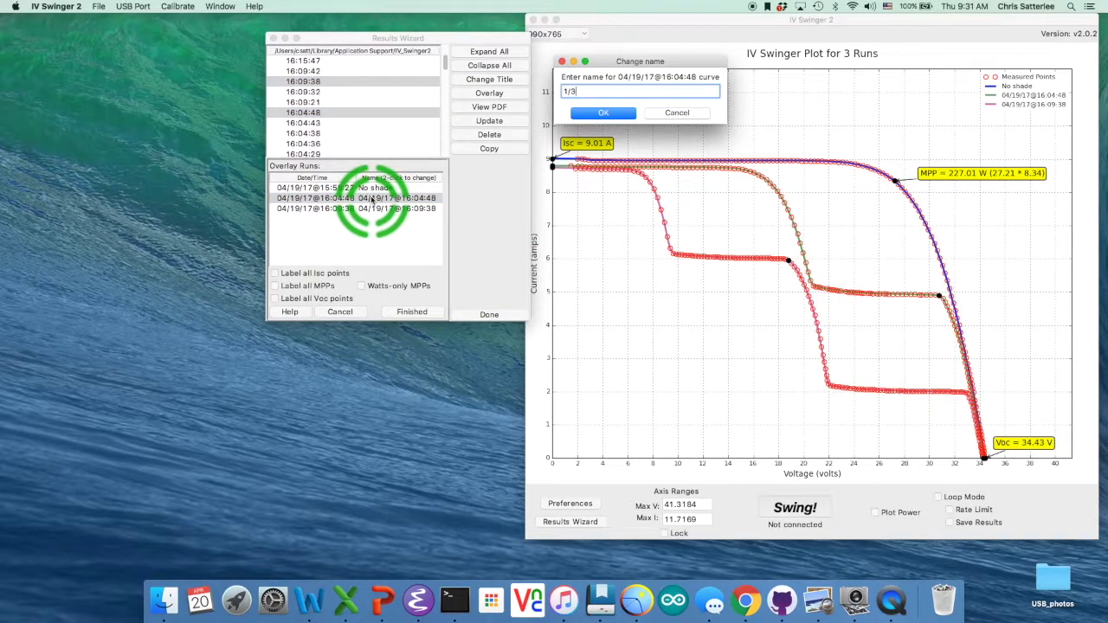
pyautogui.write(' shade')
pyautogui.press('Return')
pyautogui.doubleClick(373, 209)
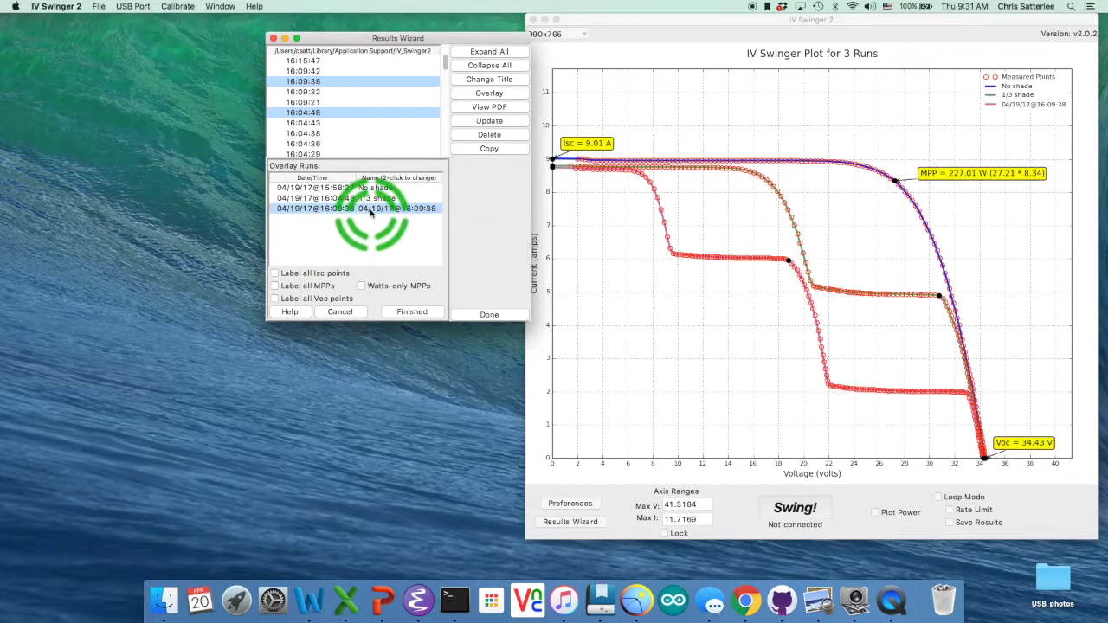
pyautogui.write('2/')
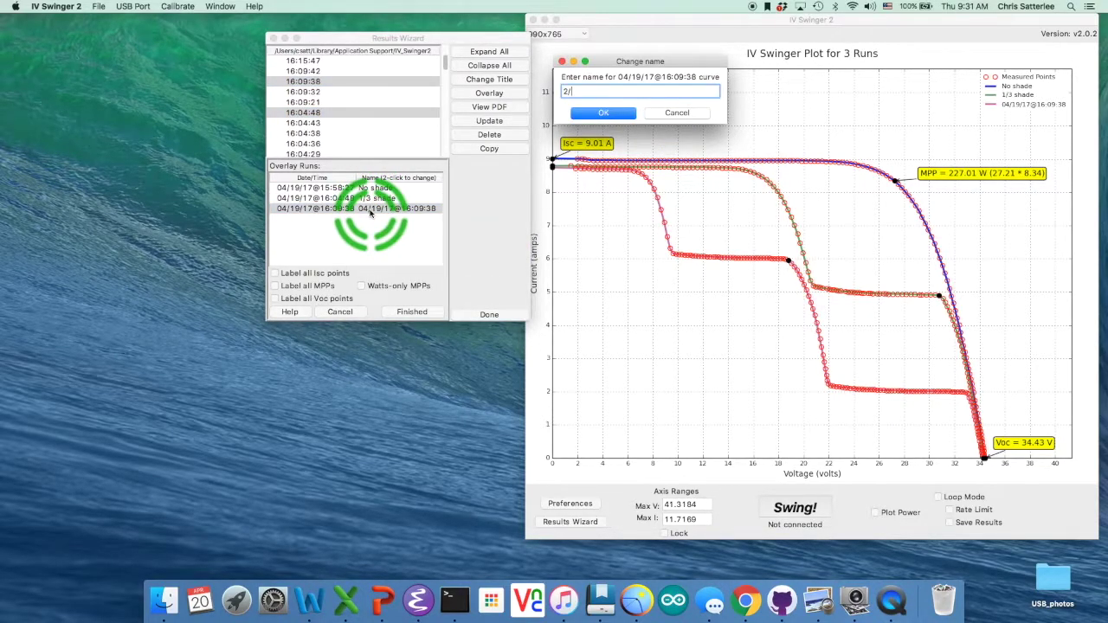
pyautogui.write('3 shade')
pyautogui.press('Return')
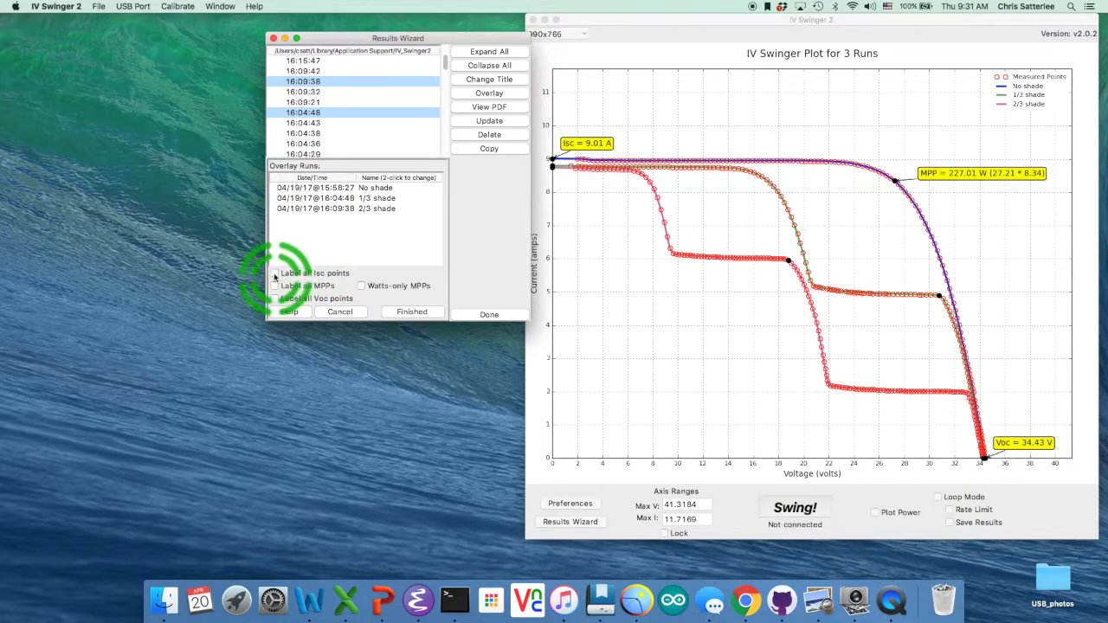
# Enable Label all Isc points, Label all MPPs, Label all Voc points and Watts-only MPPs.
pyautogui.moveTo(275, 275)
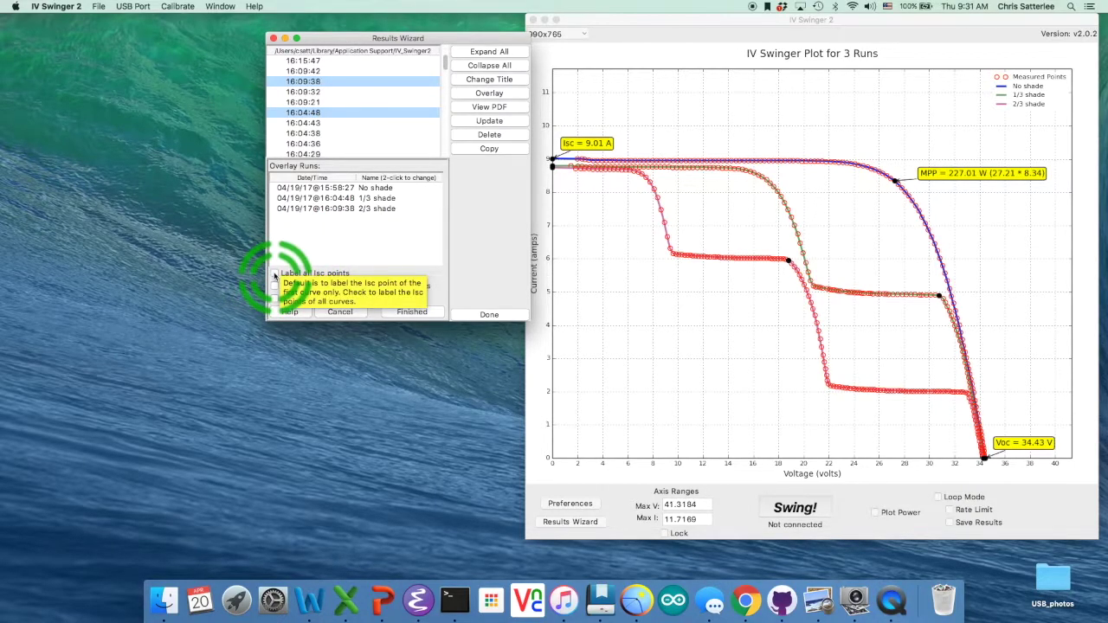
pyautogui.click(275, 273)
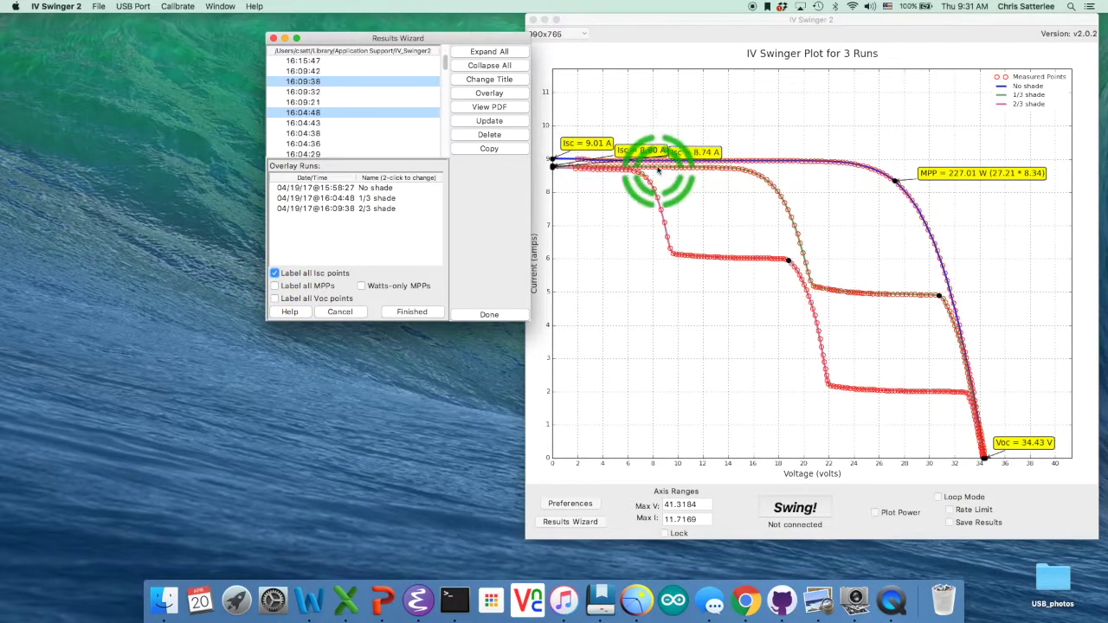
pyautogui.click(275, 286)
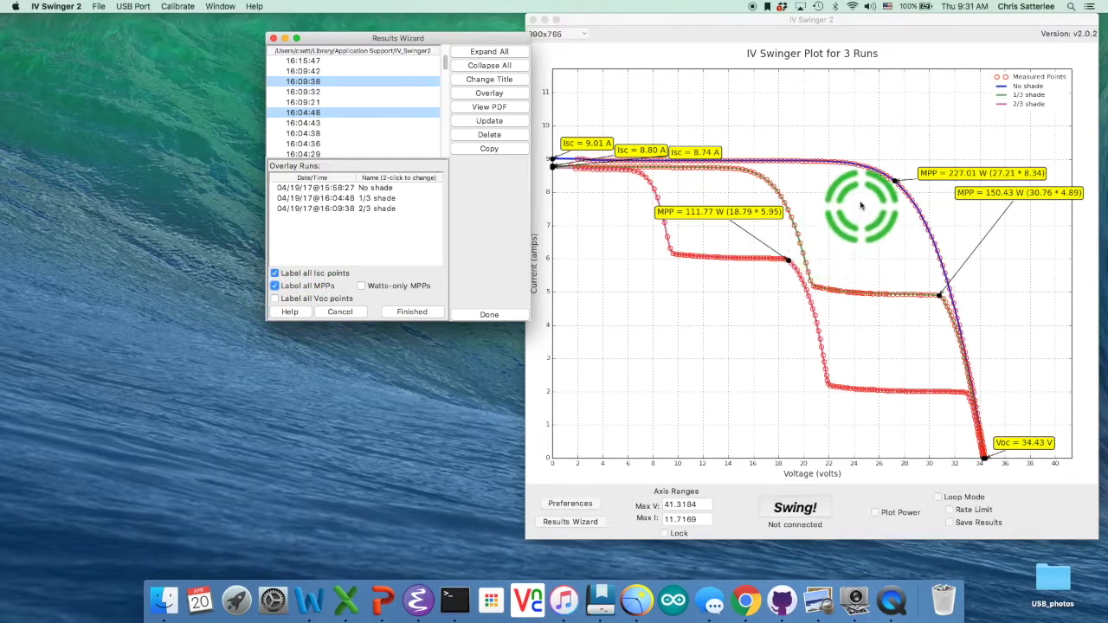
pyautogui.click(275, 299)
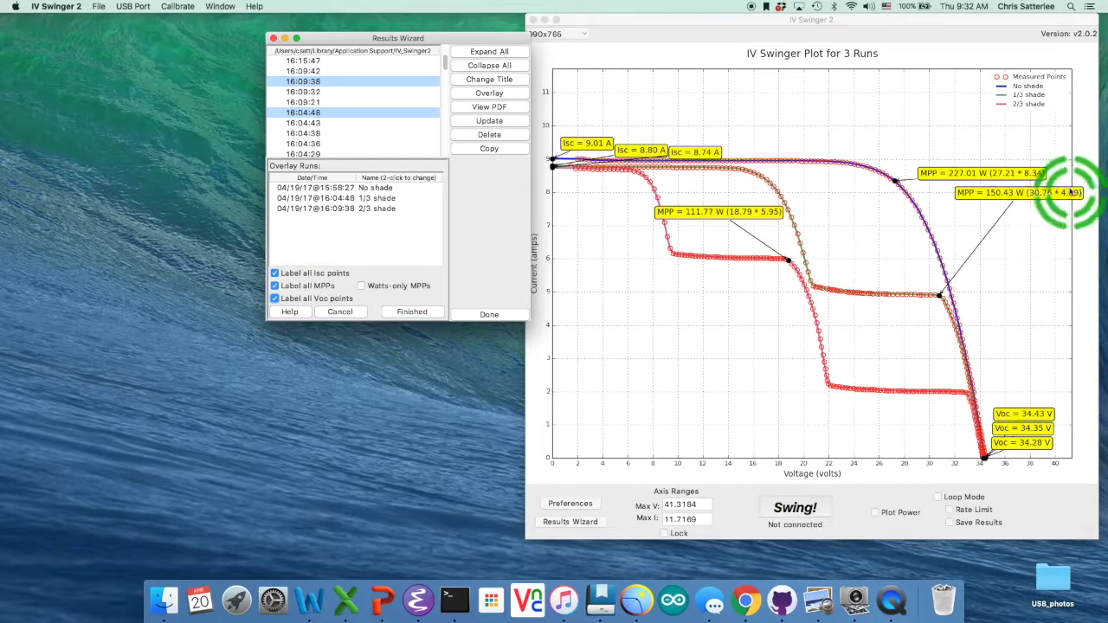
pyautogui.click(361, 287)
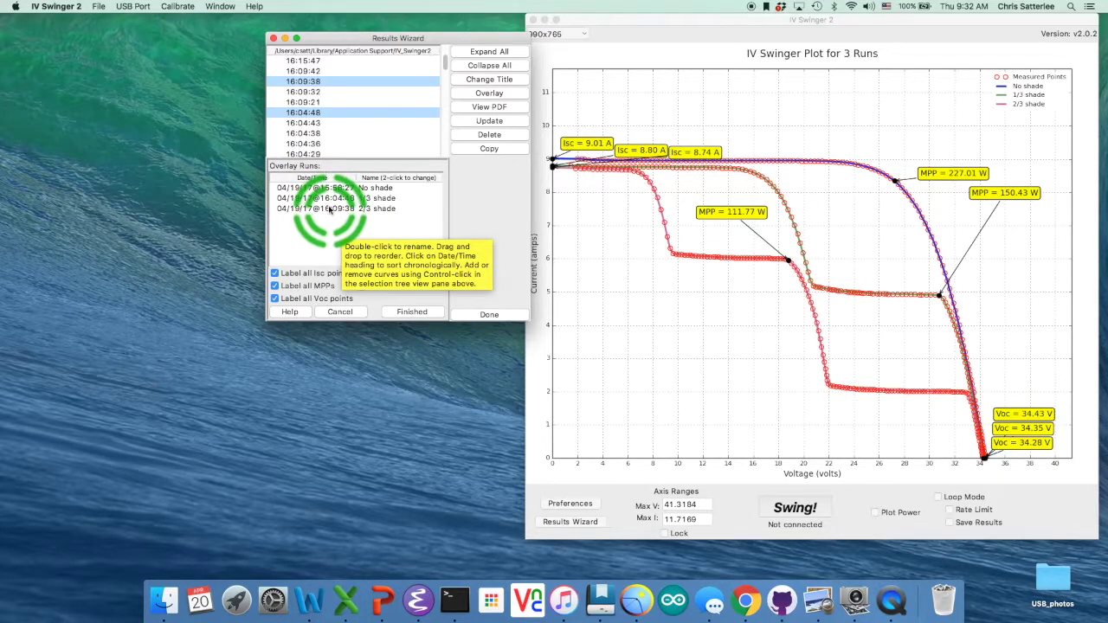
# Sort the Overlay Runs by Date/Time, oldest first, so No shade leads the legend.
pyautogui.moveTo(329, 212); pyautogui.dragTo(328, 199)
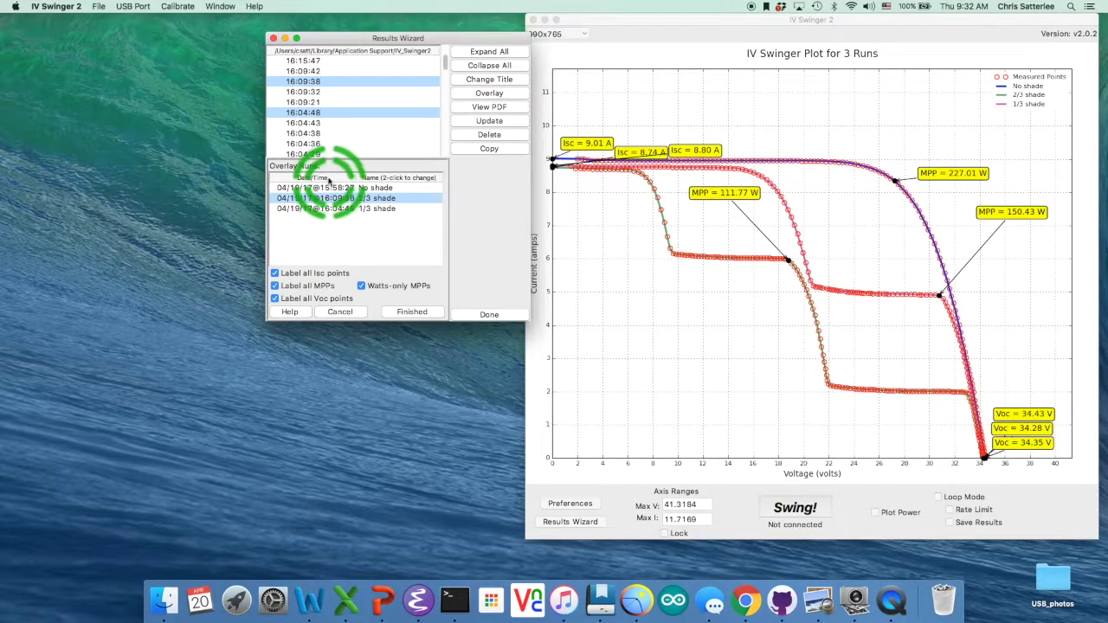
pyautogui.click(326, 179)
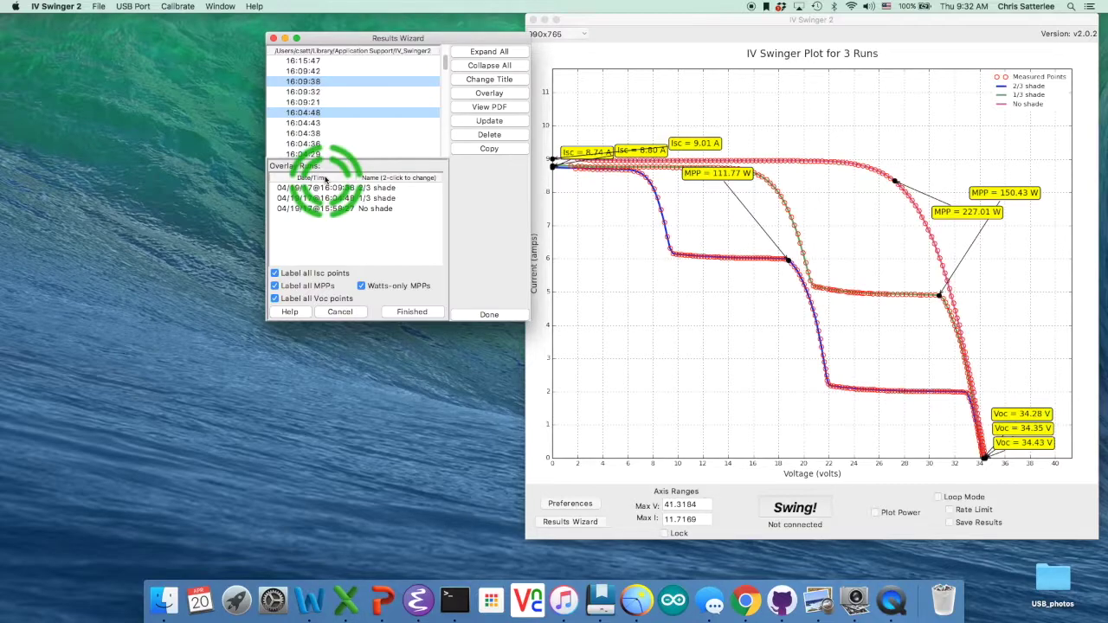
pyautogui.click(325, 178)
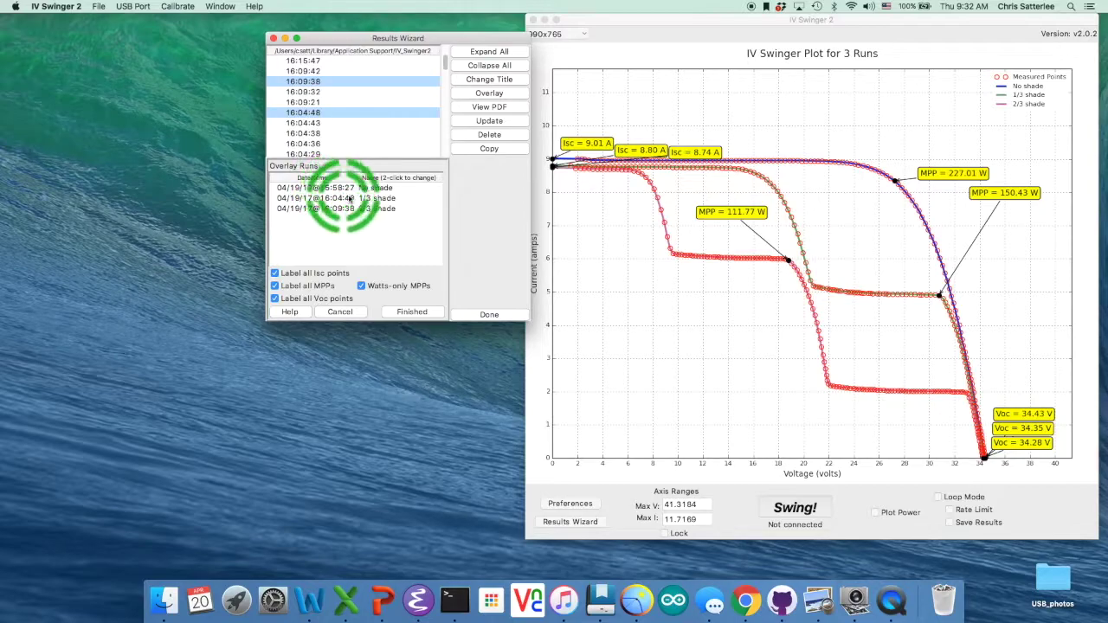
# Set plotting Line scale to 2.85 and Point scale to 0.0, and accept.
pyautogui.click(575, 502)
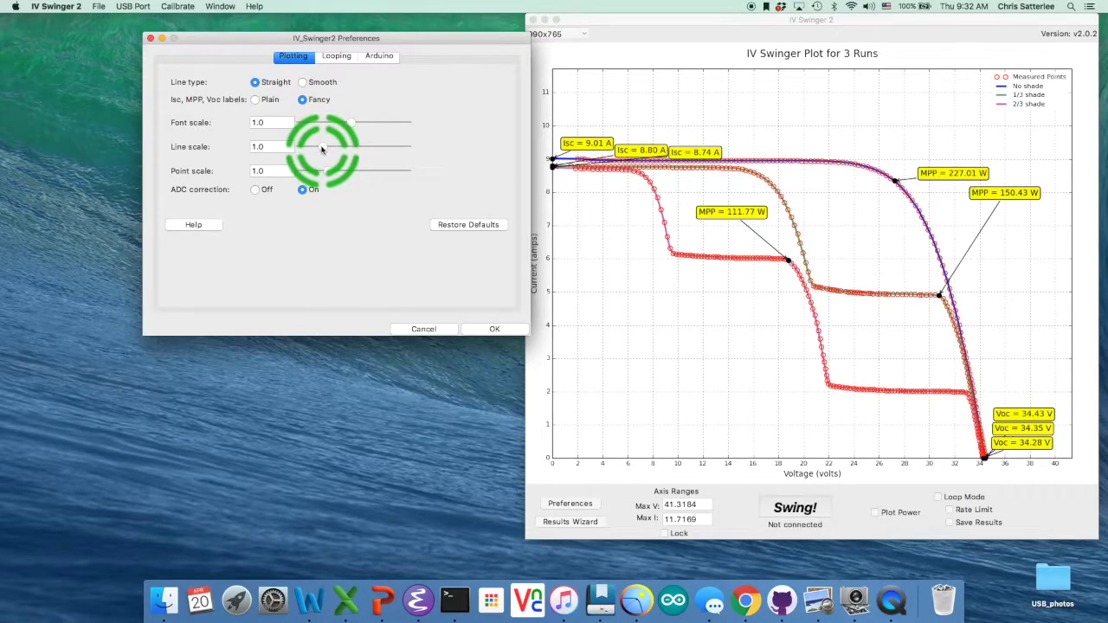
pyautogui.moveTo(322, 149); pyautogui.dragTo(360, 149)
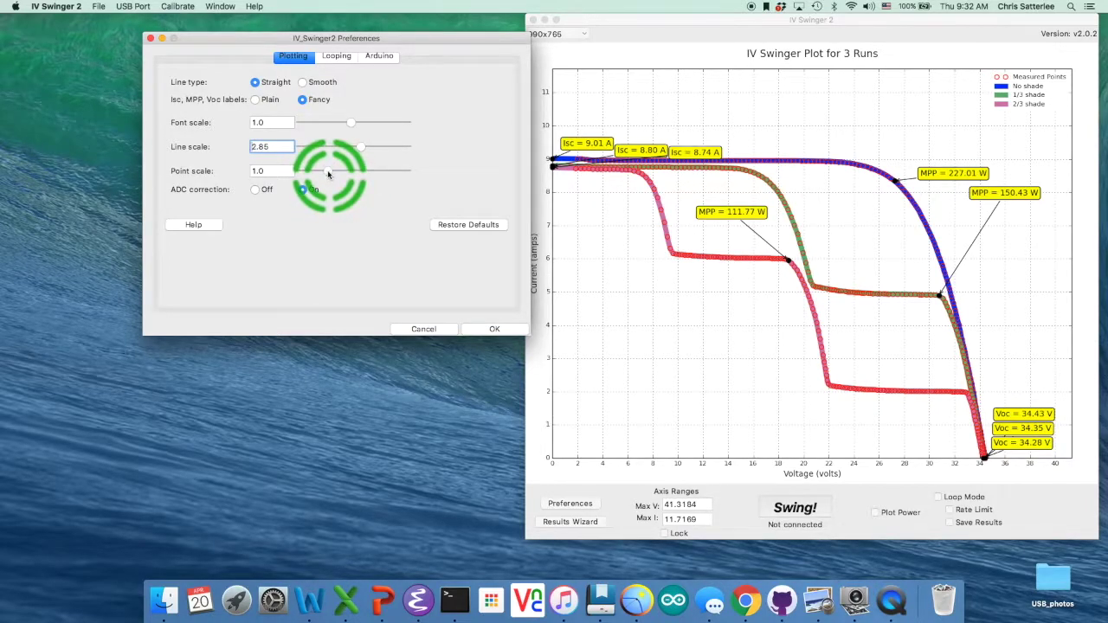
pyautogui.moveTo(328, 174); pyautogui.dragTo(252, 178)
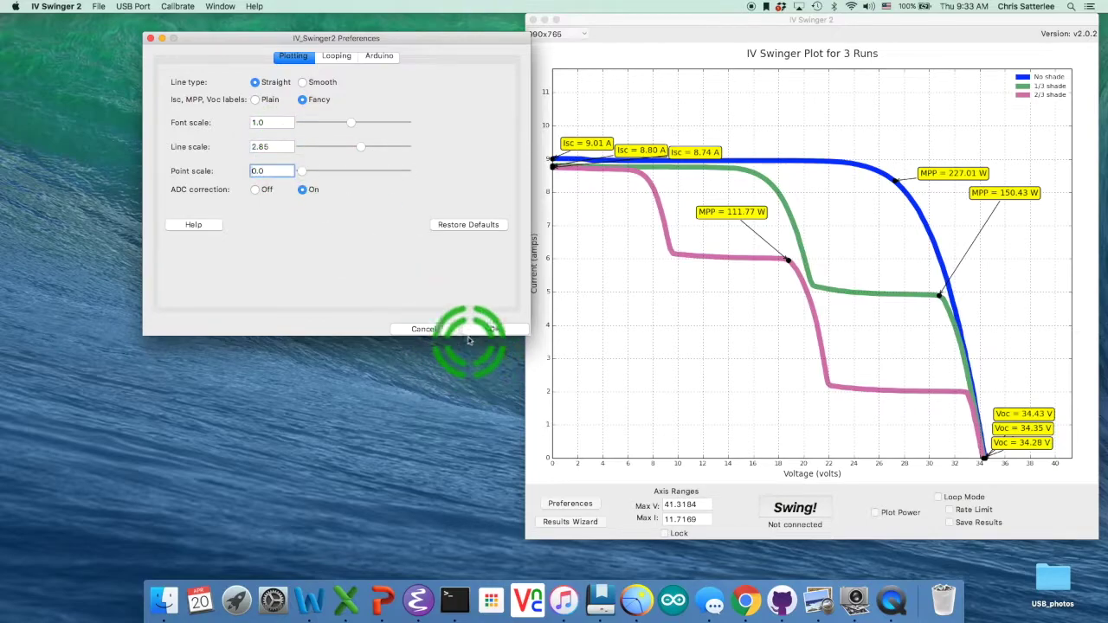
pyautogui.click(492, 330)
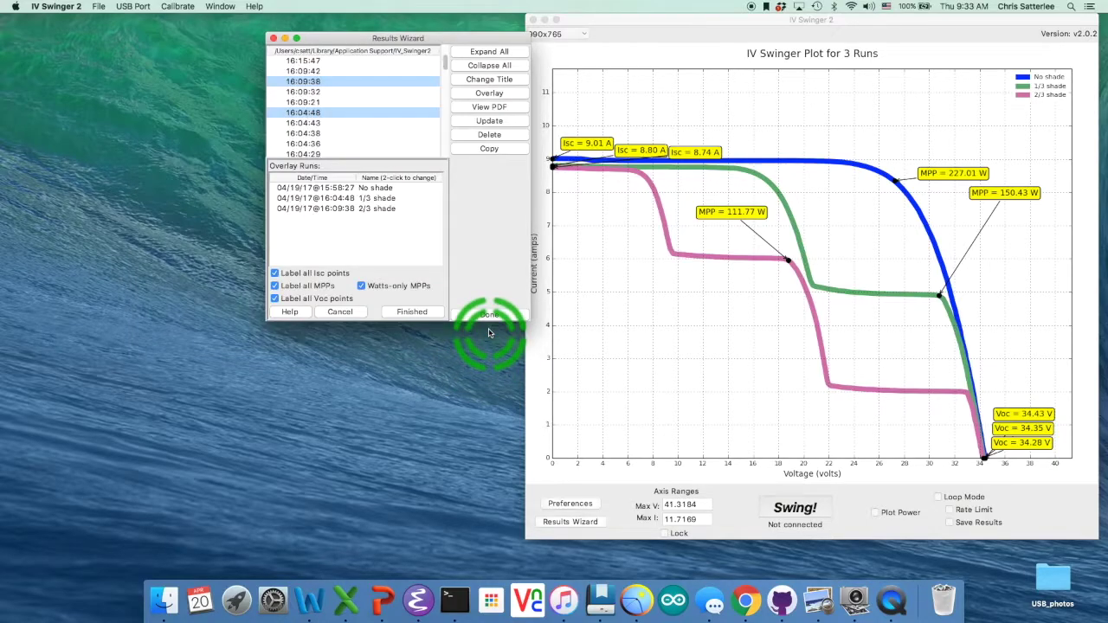
# Save the three-run overlay with its PDF and select it under Overlays as 04/20/17 09:31:04.
pyautogui.click(414, 312)
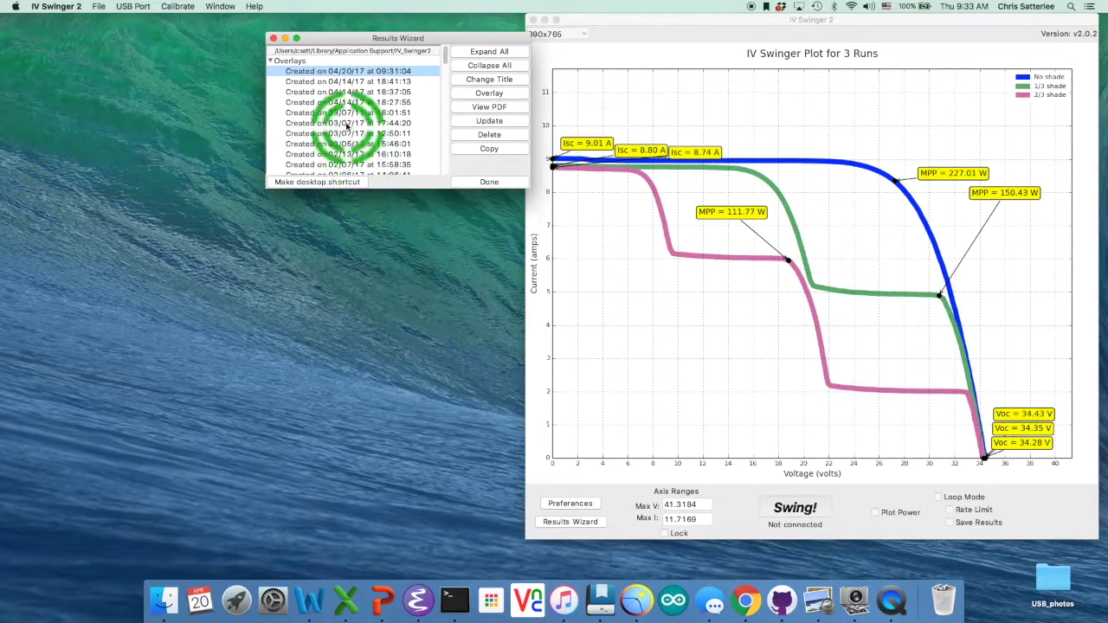
pyautogui.click(271, 61)
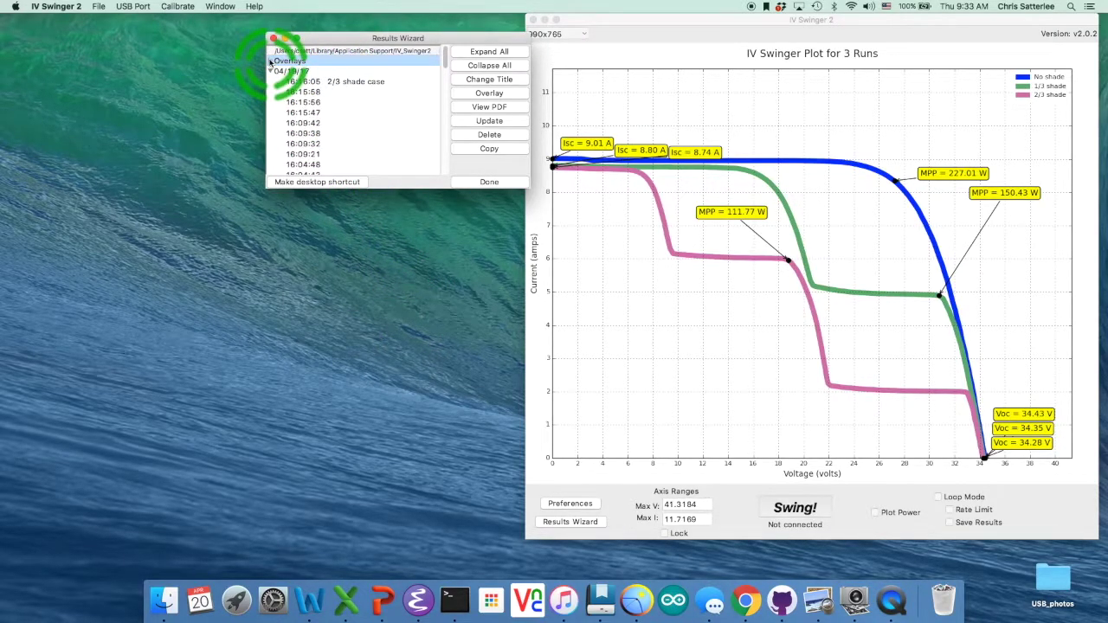
pyautogui.click(370, 72)
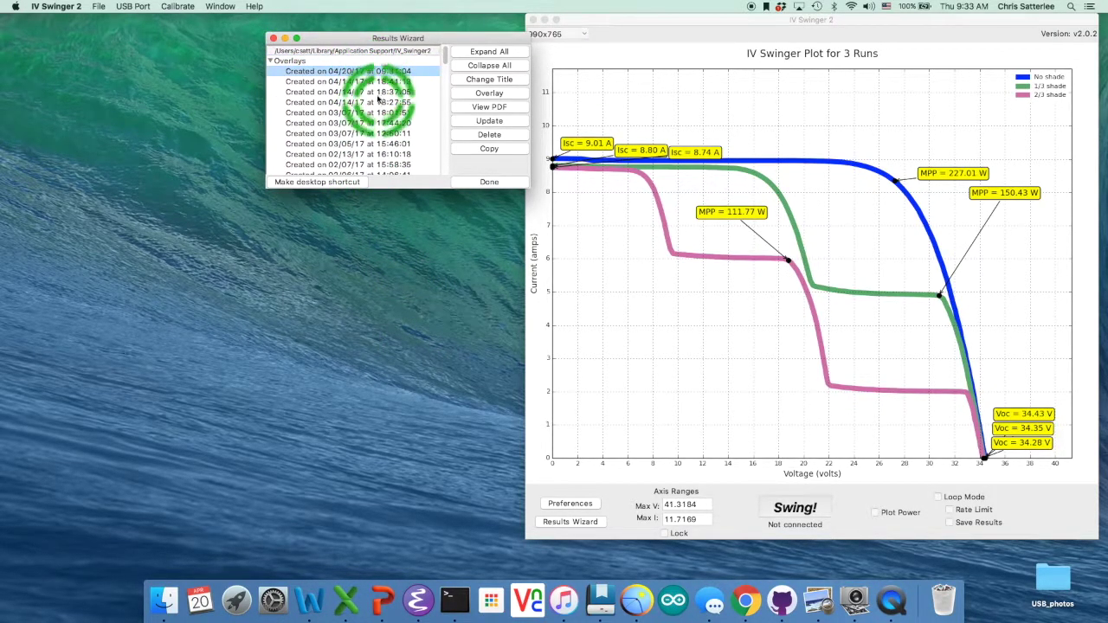
pyautogui.click(371, 81)
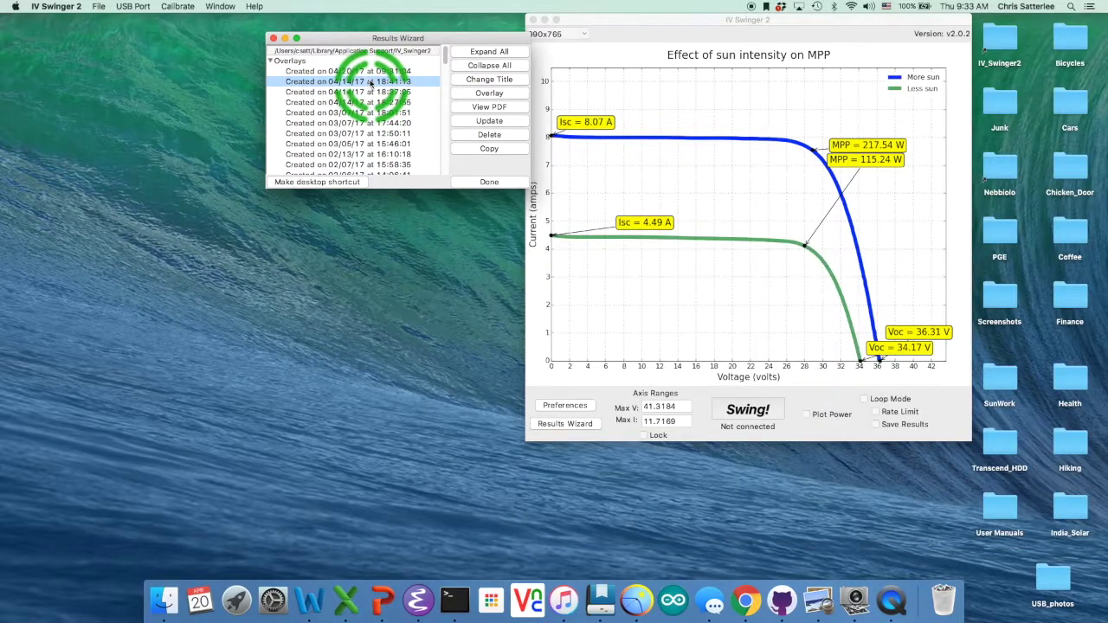
pyautogui.click(368, 72)
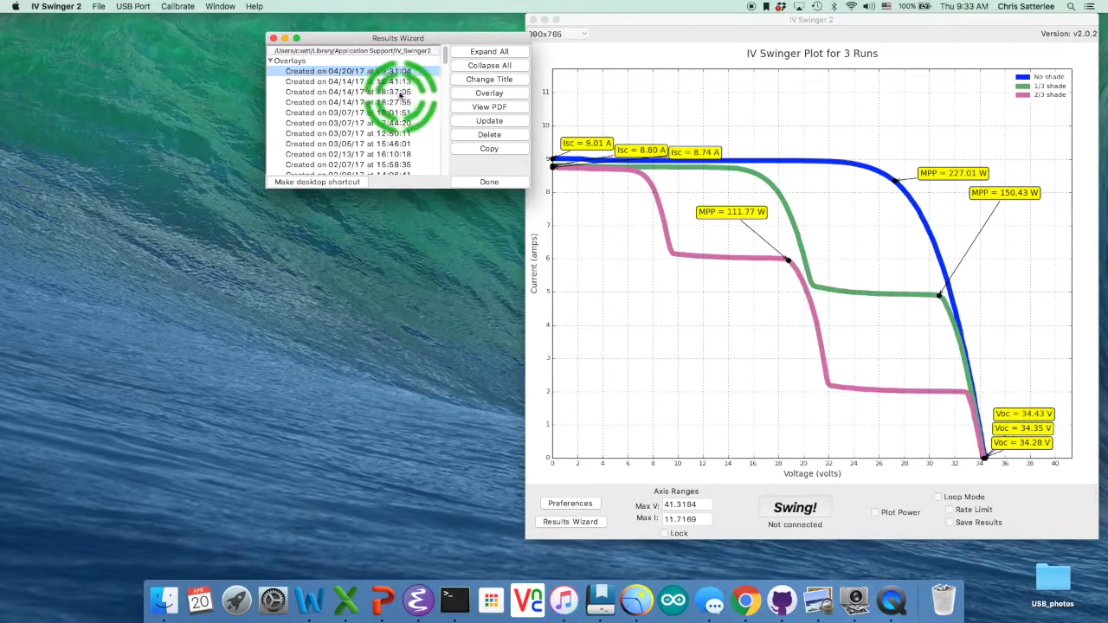
pyautogui.click(468, 107)
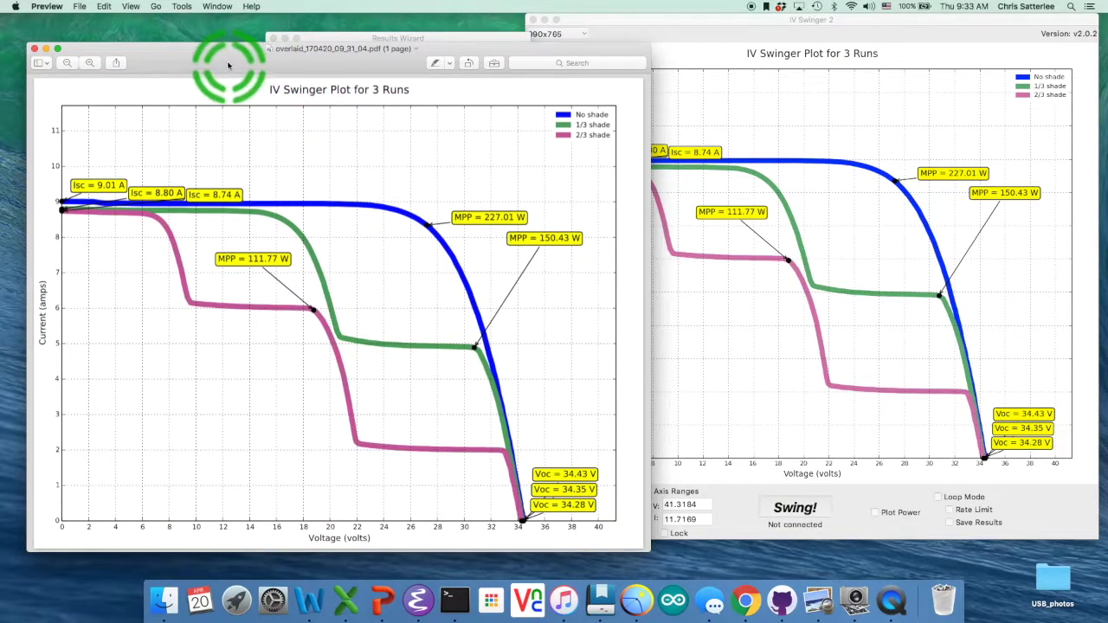
pyautogui.moveTo(222, 49); pyautogui.dragTo(320, 52)
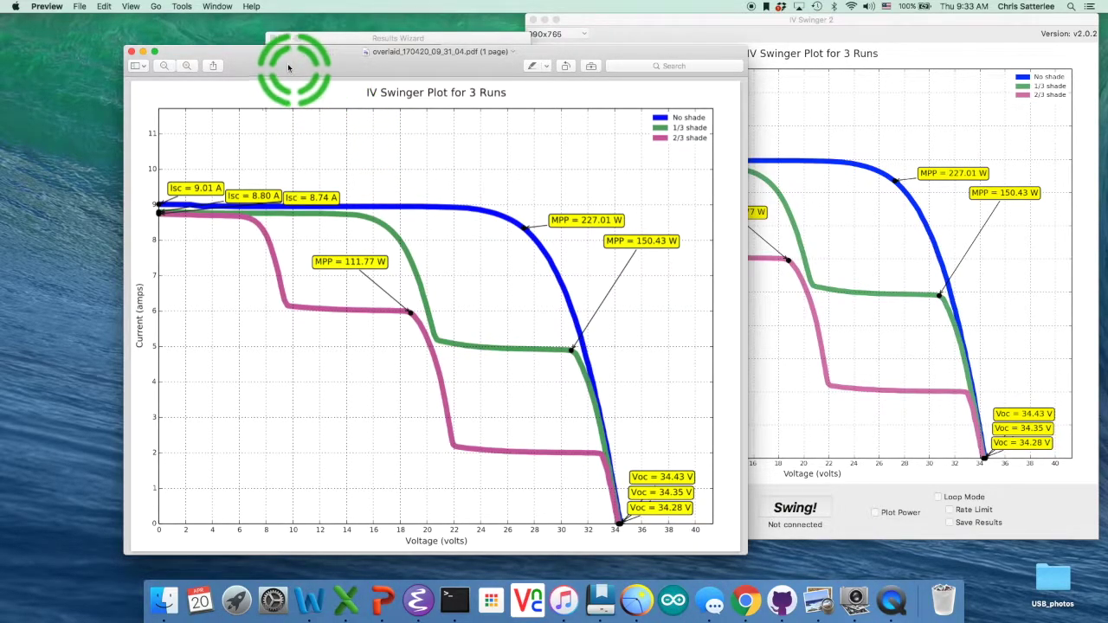
pyautogui.click(132, 53)
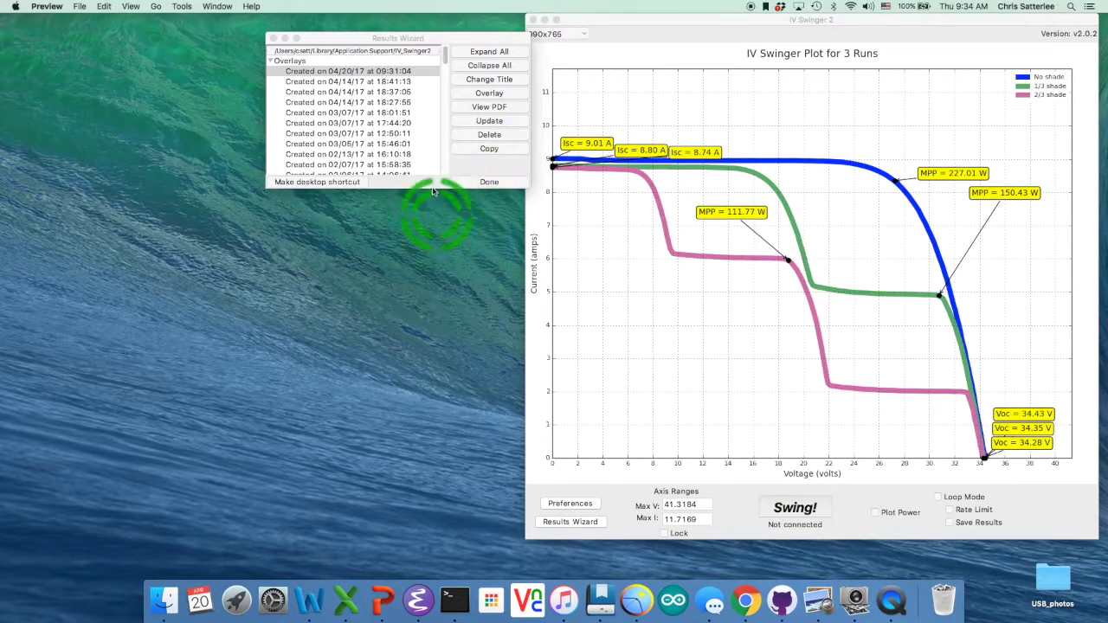
# Update the selected overlay so it uses the current plotting options.
pyautogui.click(469, 162)
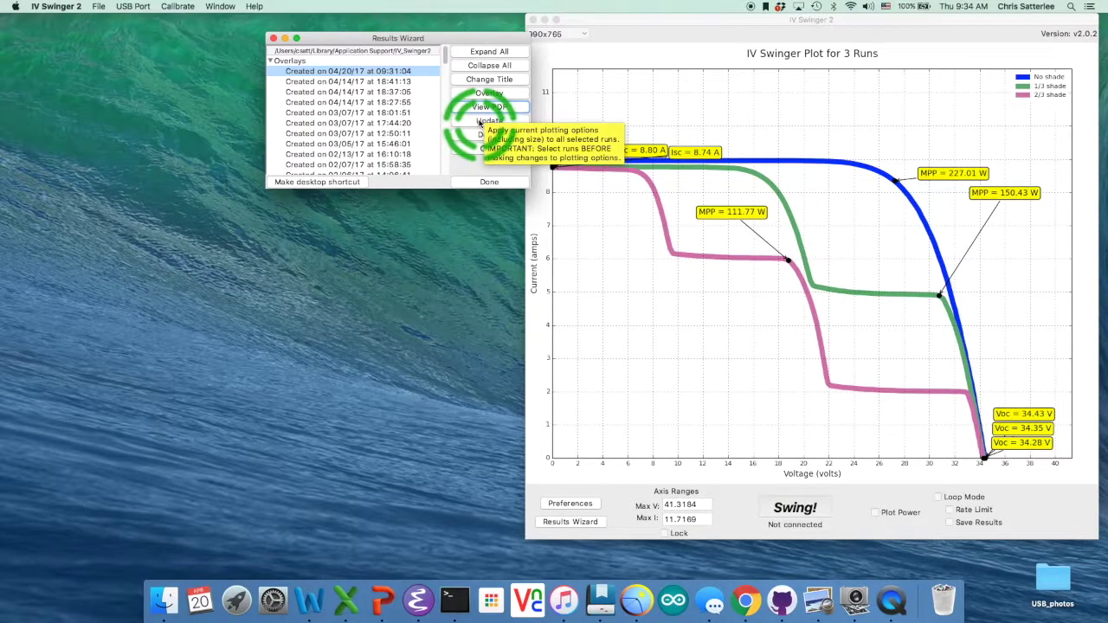
pyautogui.click(481, 121)
pyautogui.click(257, 7)
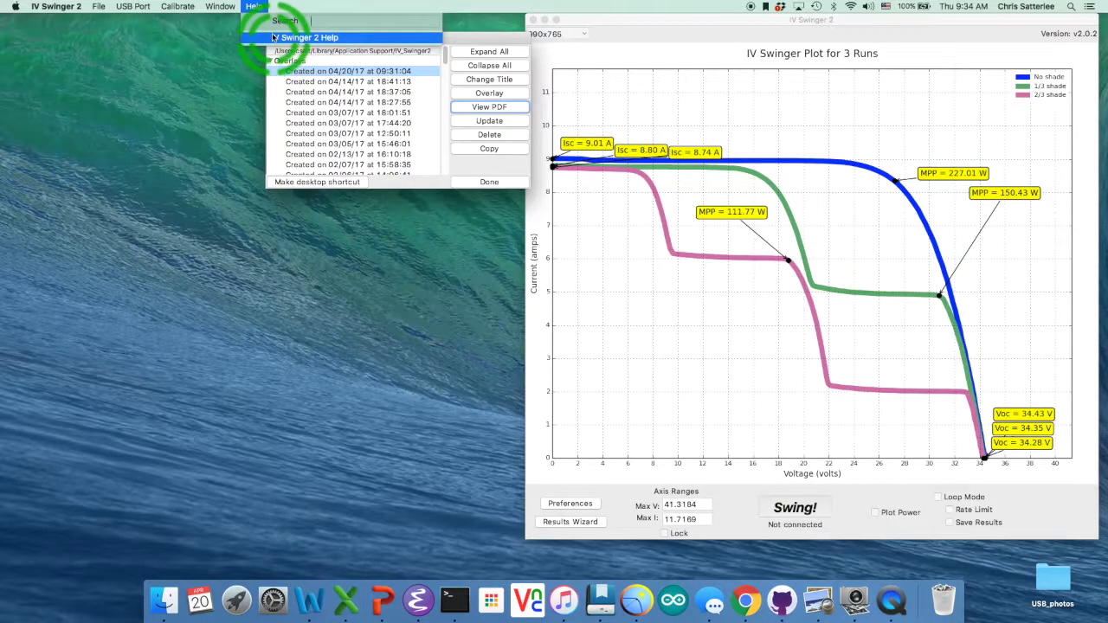
pyautogui.click(263, 7)
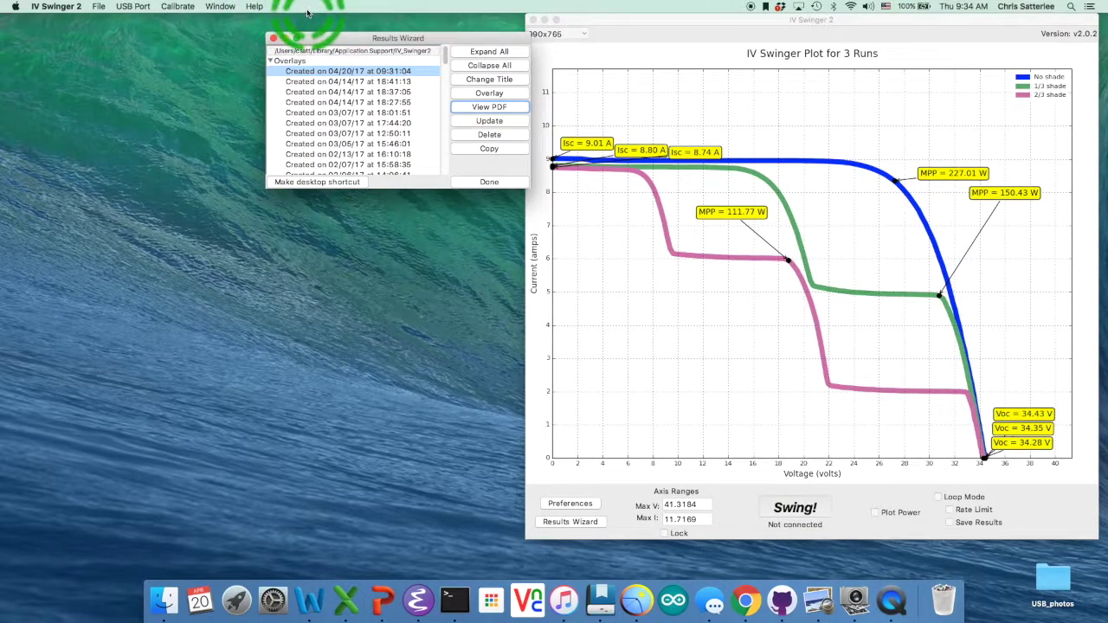
# Bring up the plotting Preferences and read its Plotting Help explanation.
pyautogui.click(554, 503)
pyautogui.click(210, 229)
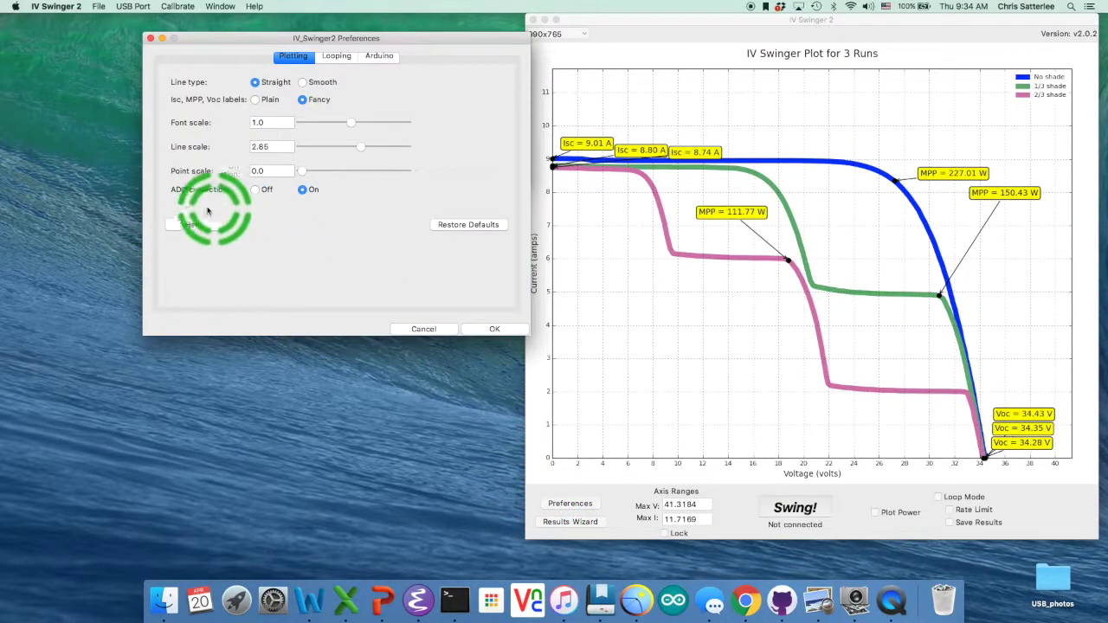
pyautogui.click(206, 226)
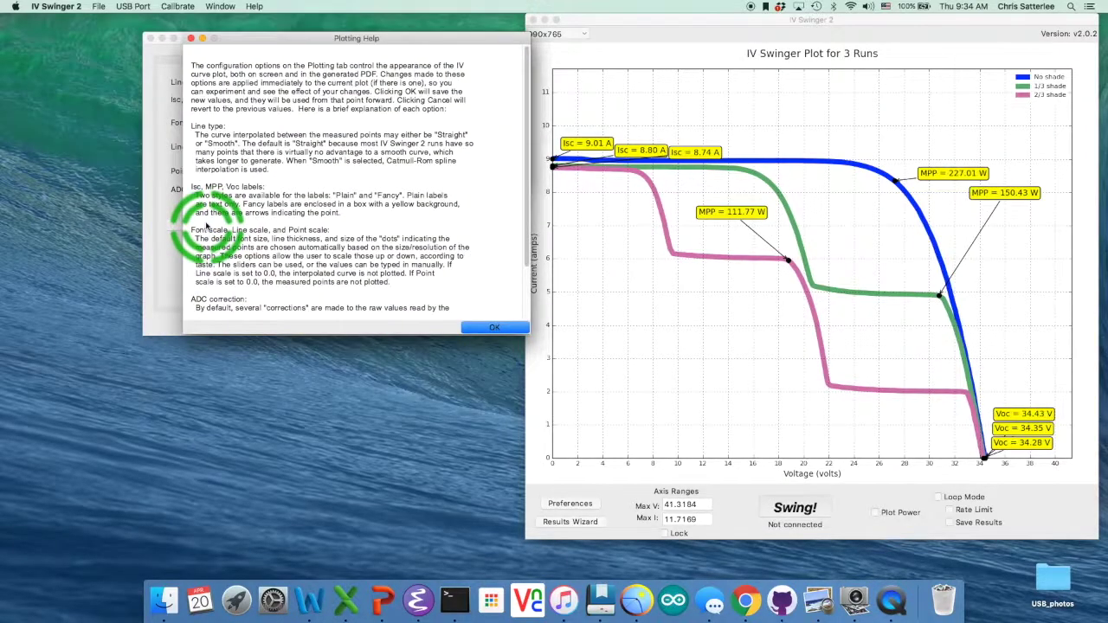
pyautogui.click(487, 328)
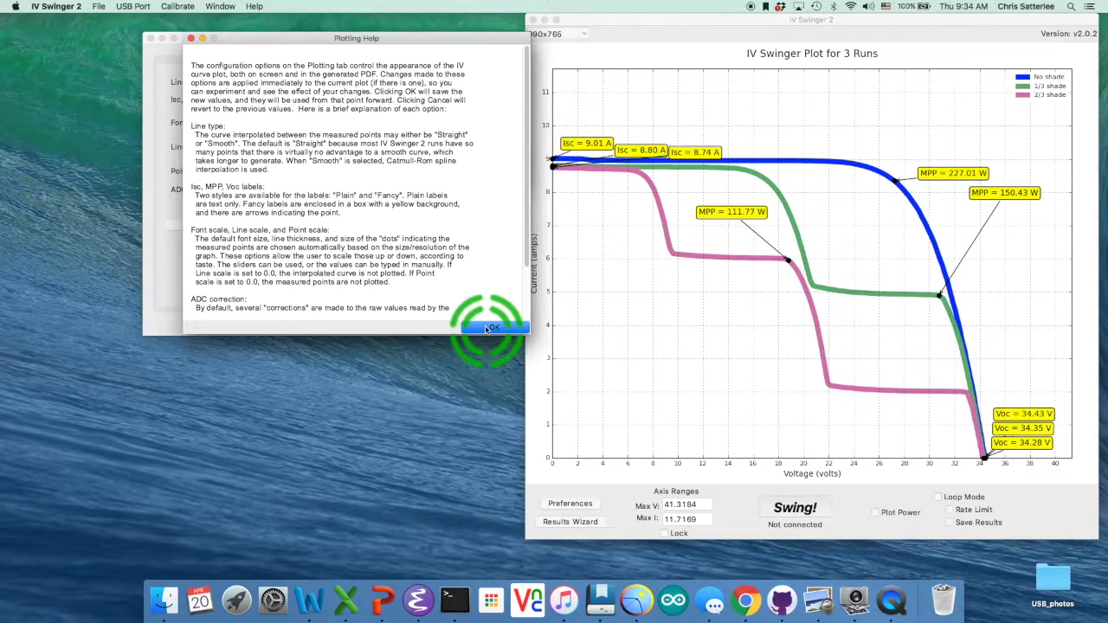
pyautogui.click(431, 317)
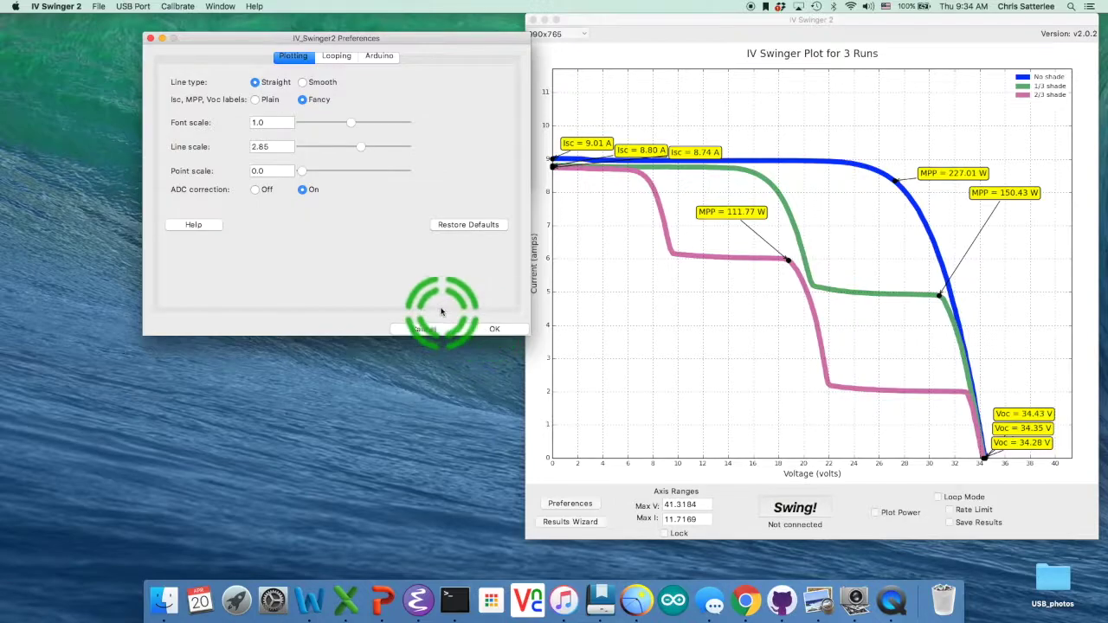